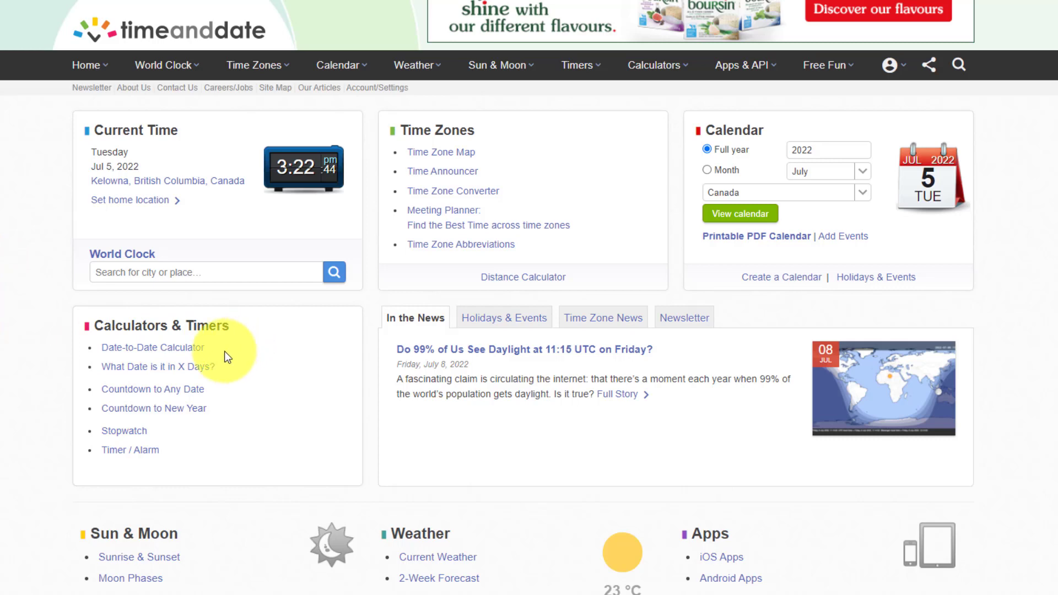
# - Calculate the duration from today (July 5) to September 8, 2022: 65 days
pyautogui.click(154, 349)
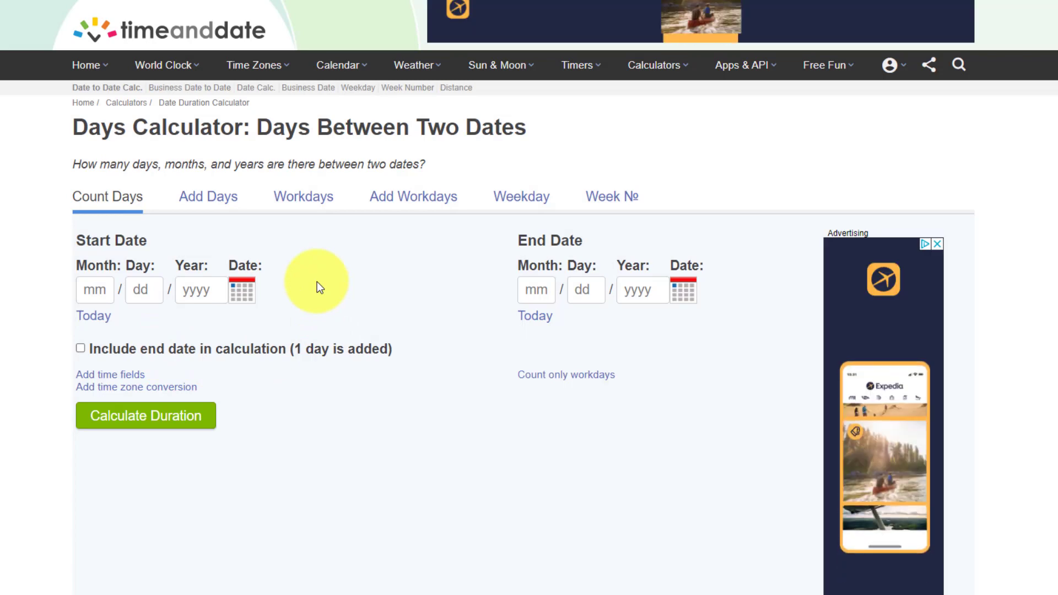
pyautogui.click(91, 317)
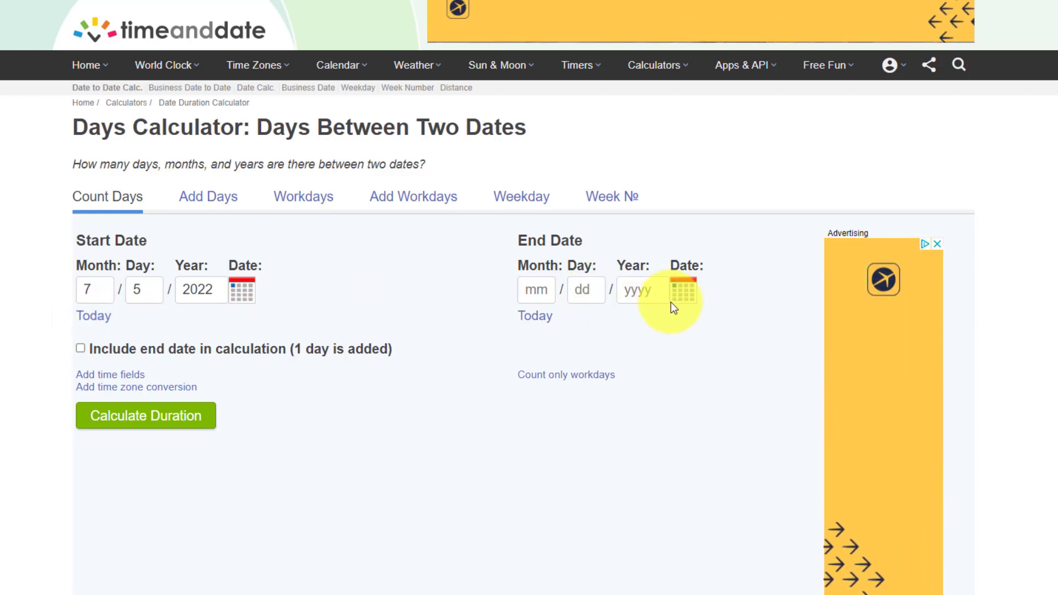
pyautogui.click(684, 291)
pyautogui.click(775, 319)
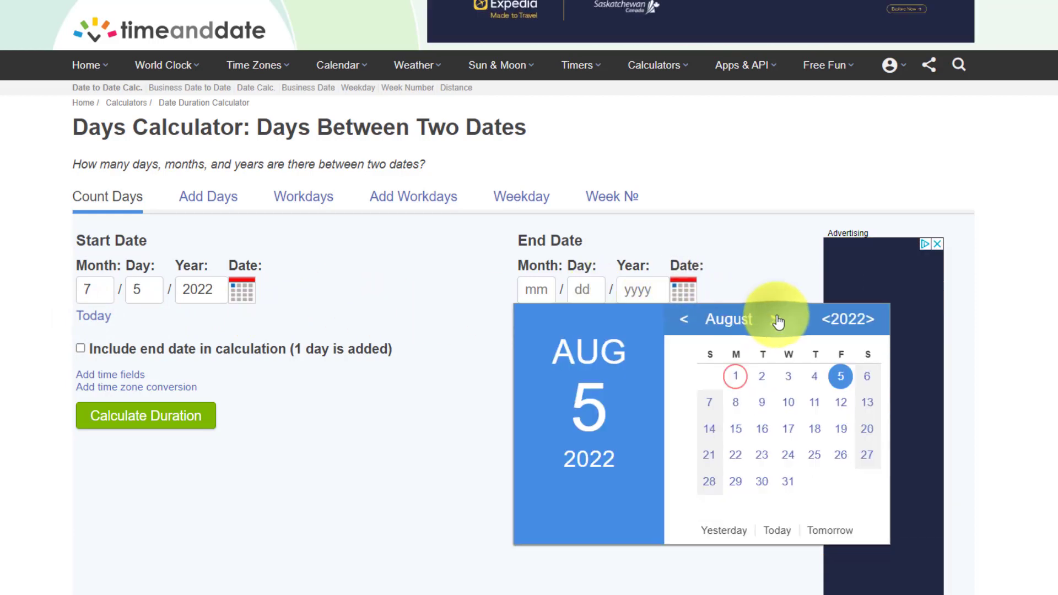
pyautogui.click(776, 319)
pyautogui.click(815, 403)
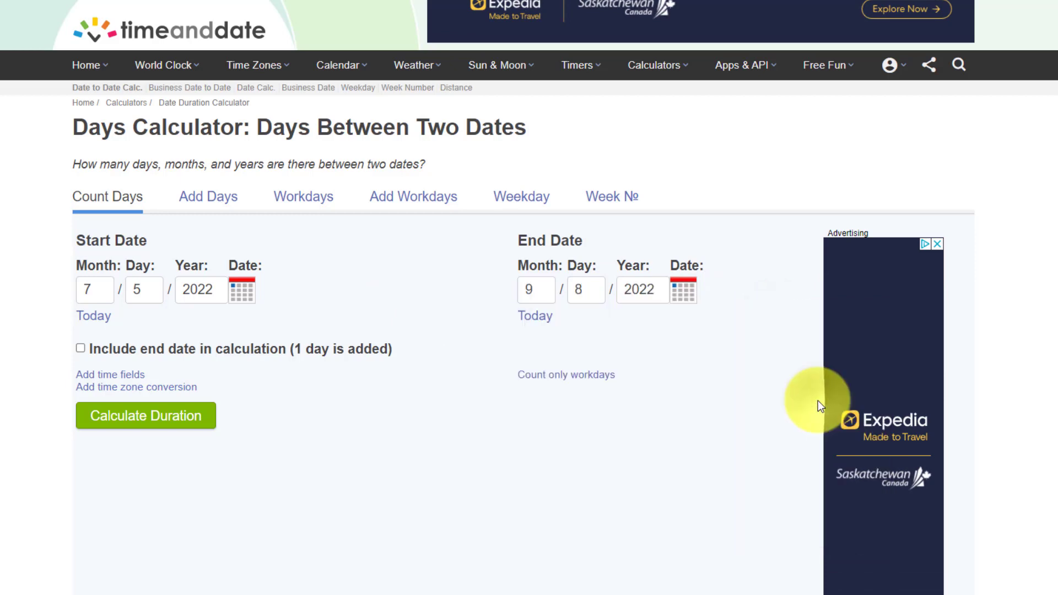
pyautogui.click(171, 417)
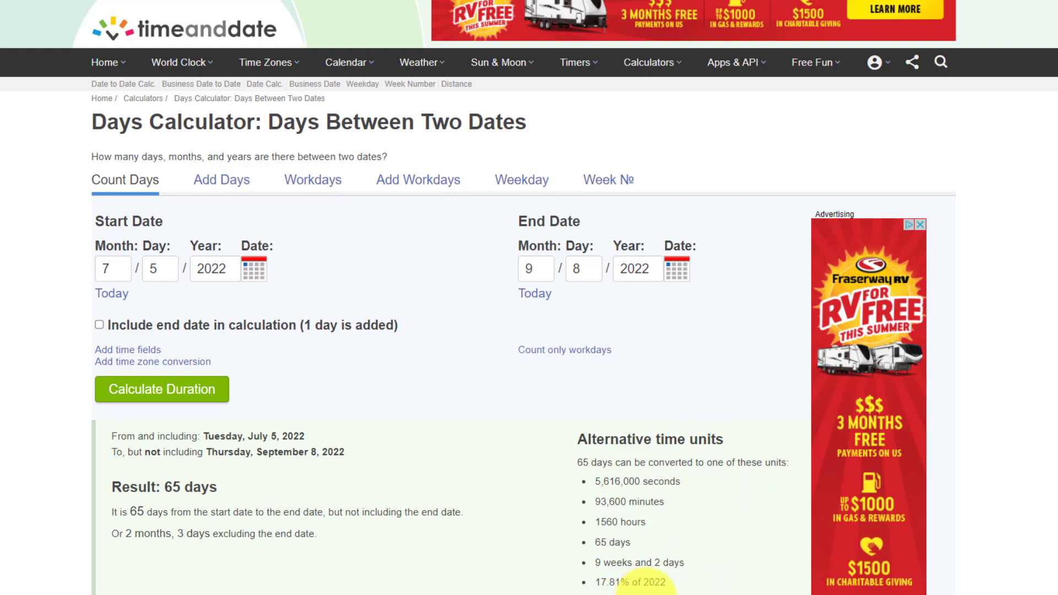
pyautogui.scroll(-15, 501, 434)
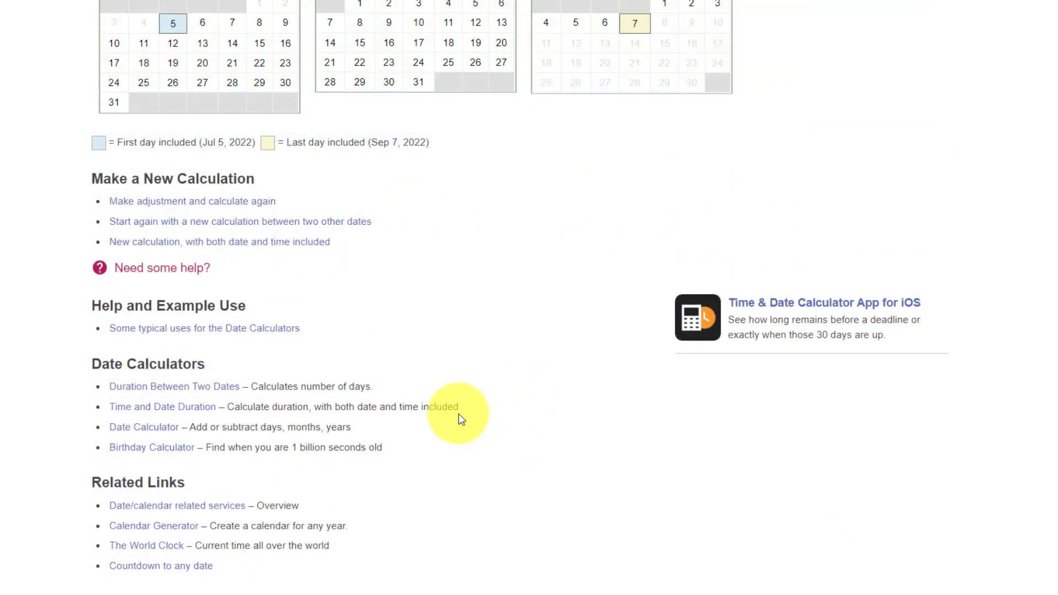
# - Add 100 days to today's date, July 5, 2022, getting Thursday, October 13, 2022
pyautogui.click(145, 425)
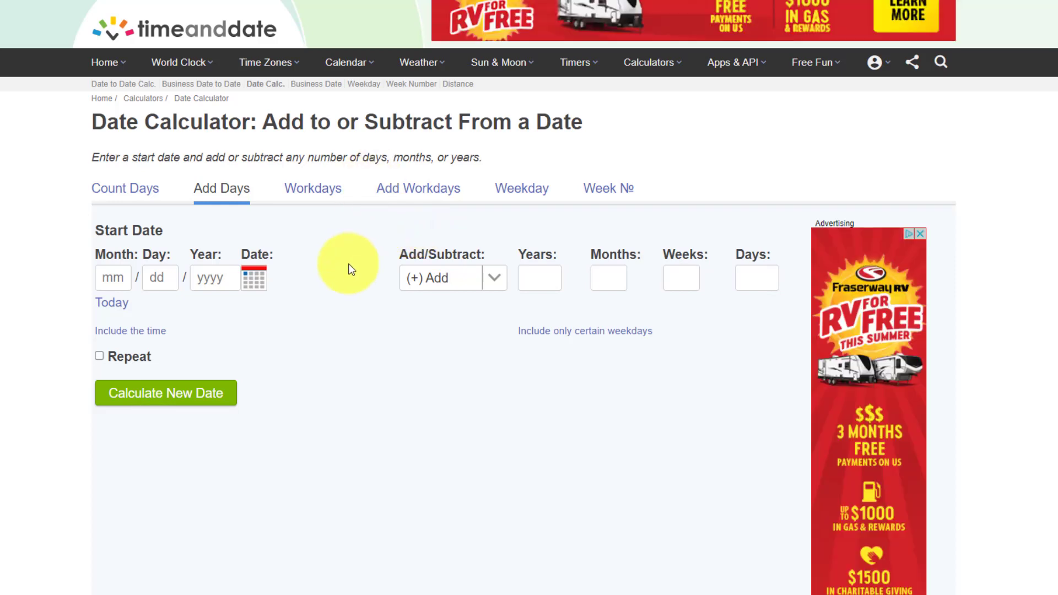
pyautogui.click(112, 303)
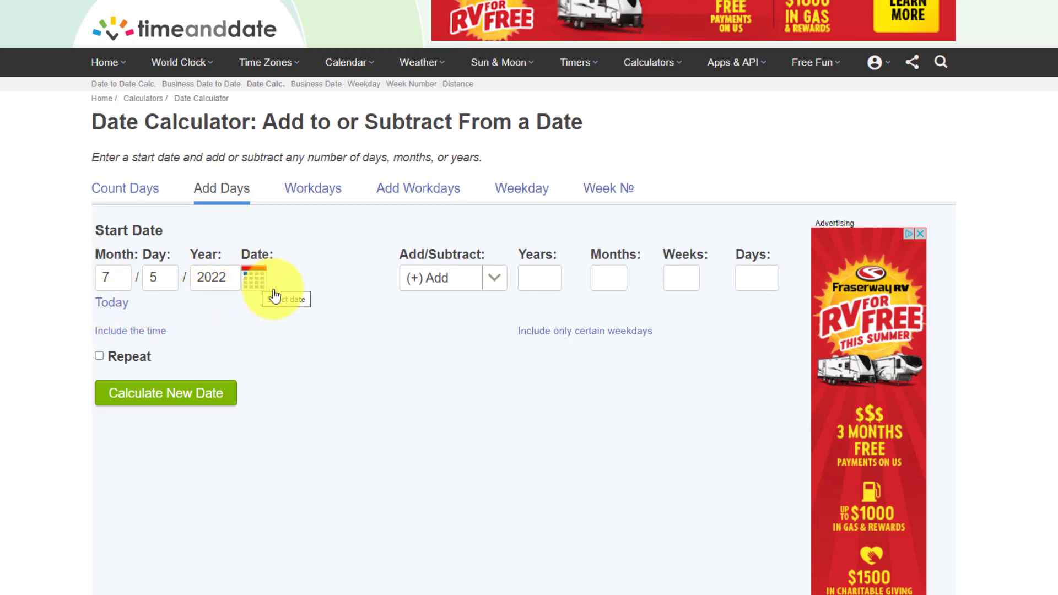
pyautogui.click(758, 276)
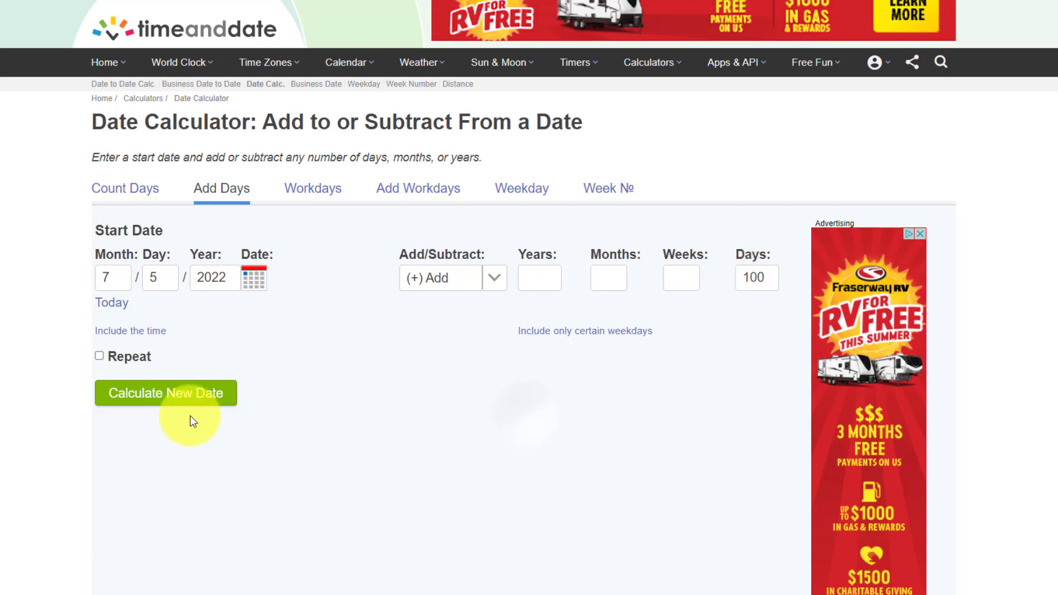
pyautogui.click(176, 394)
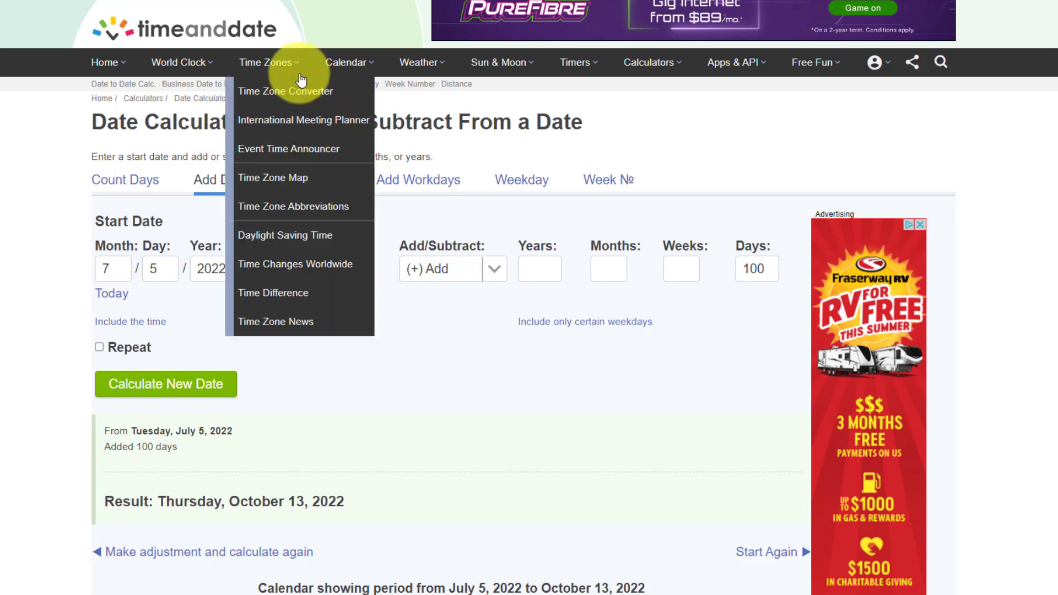
# - Open the Meeting Planner and set the meeting date to July 13, 2022
pyautogui.click(278, 63)
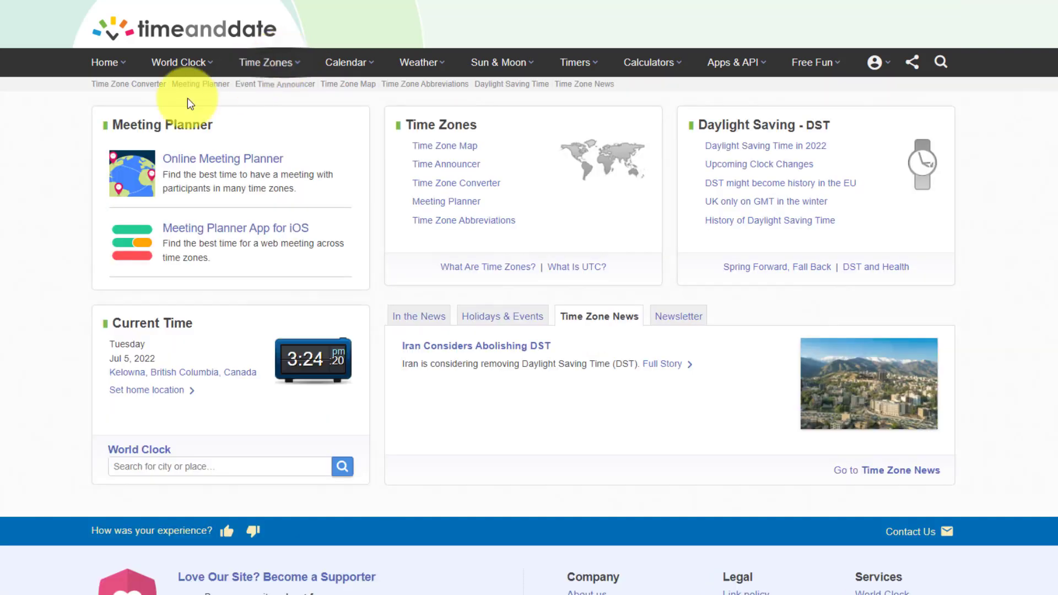
pyautogui.click(254, 158)
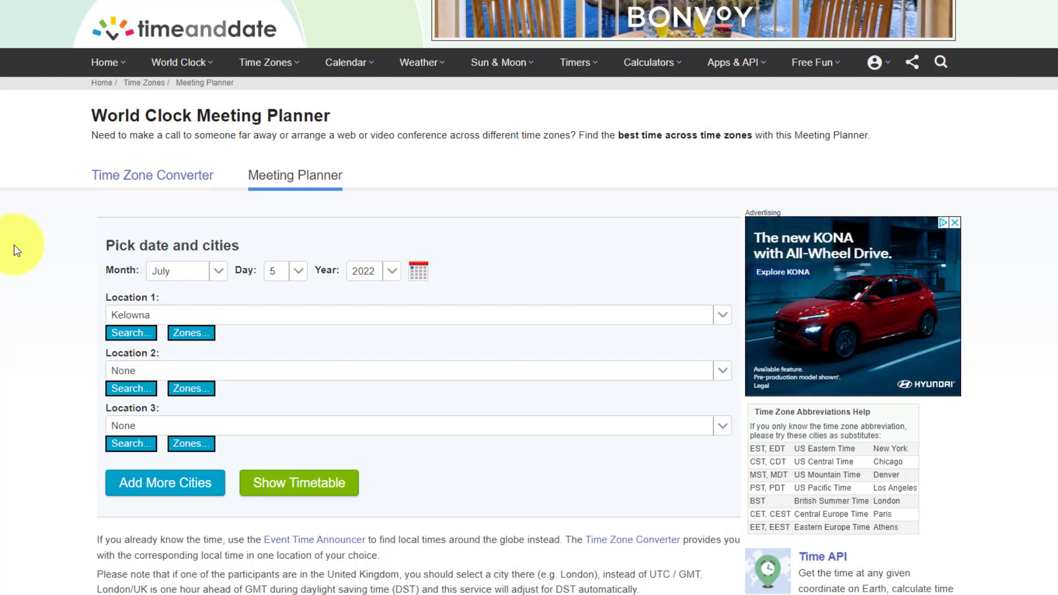
pyautogui.scroll(-1, 14, 251)
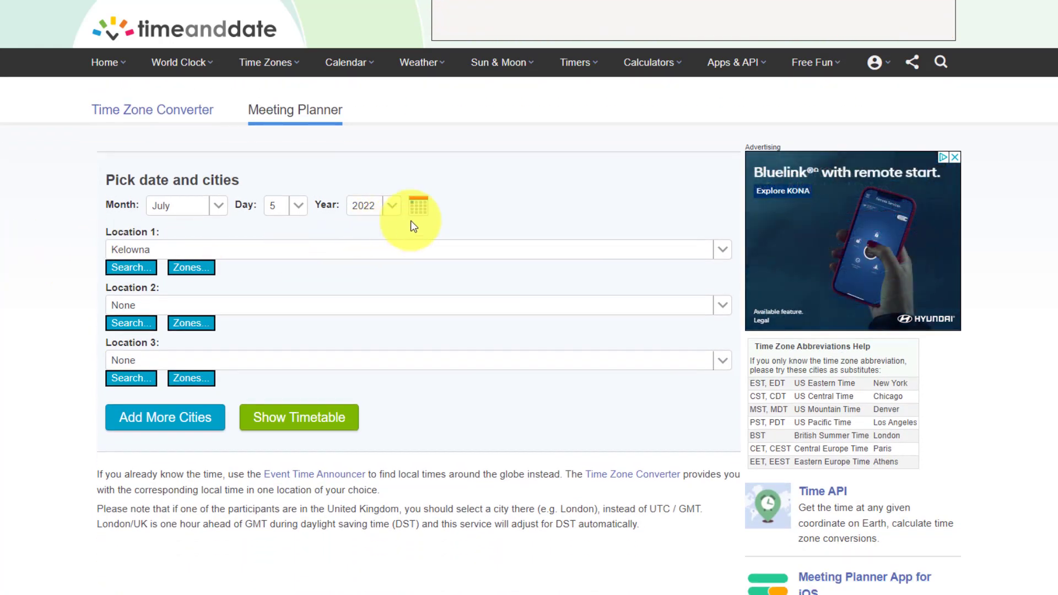
pyautogui.click(420, 211)
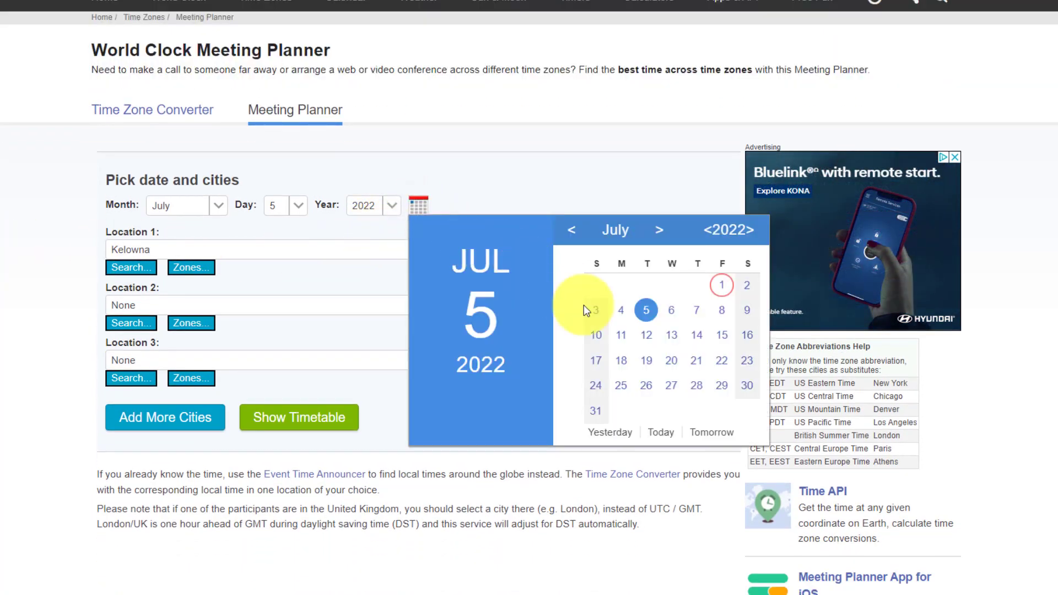
pyautogui.click(677, 342)
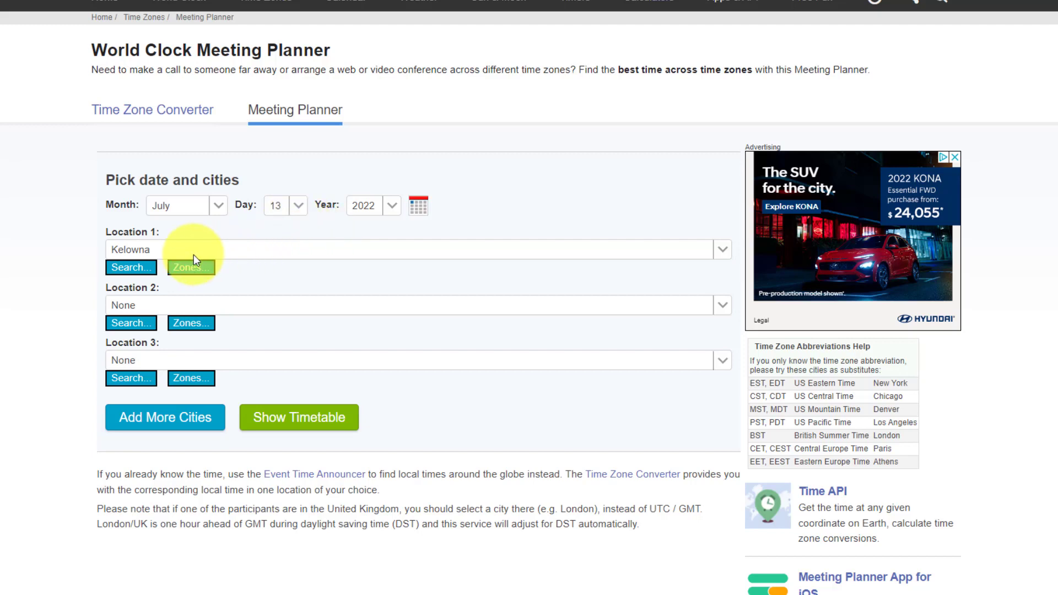
# - Add London (England) and Boston (Massachusetts) as the second and third locations
pyautogui.click(132, 326)
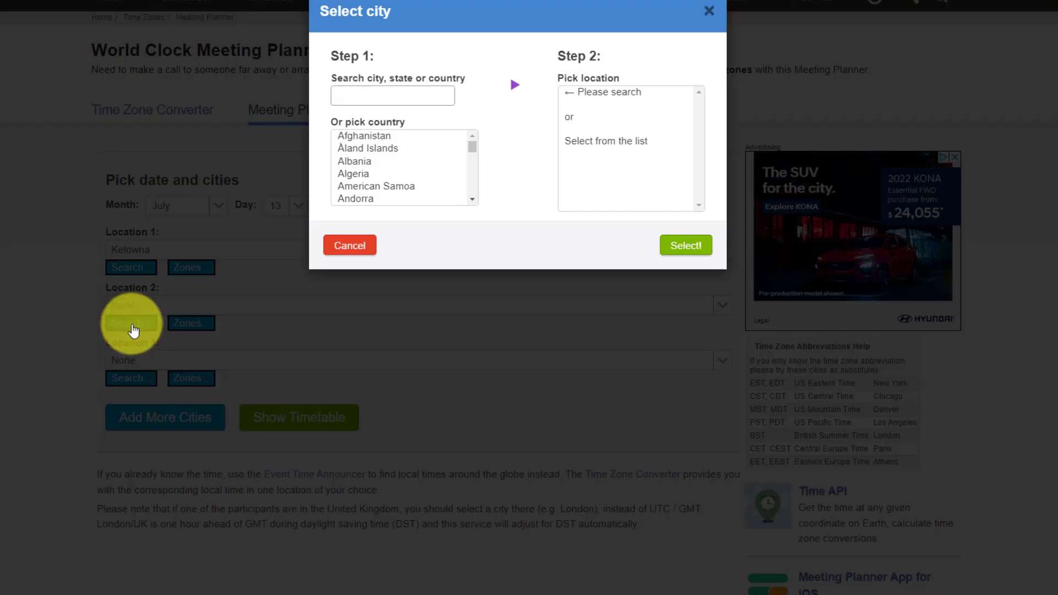
pyautogui.write('london')
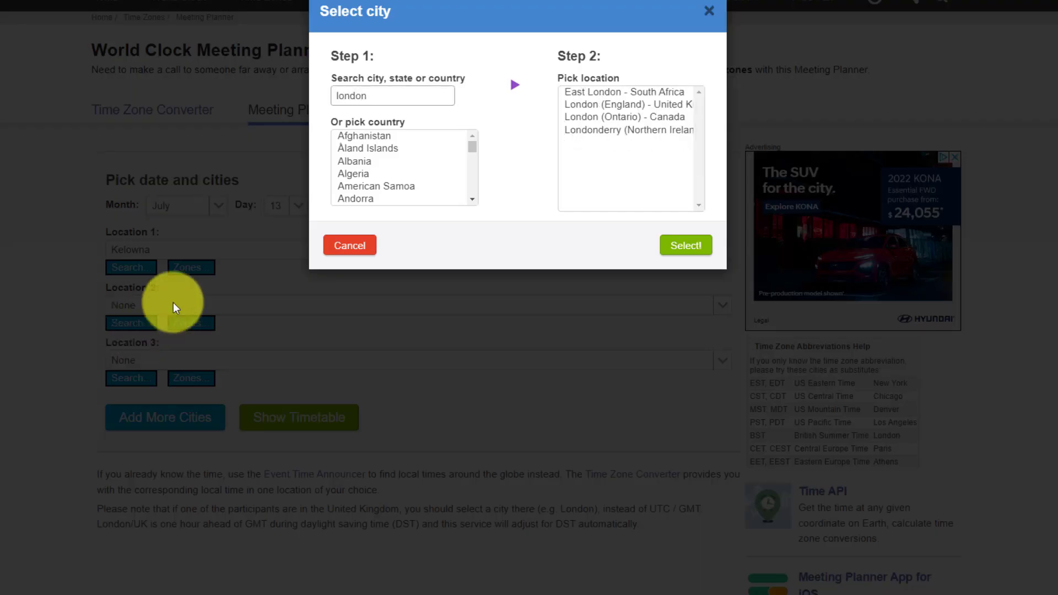
pyautogui.click(609, 104)
pyautogui.click(686, 245)
pyautogui.click(122, 380)
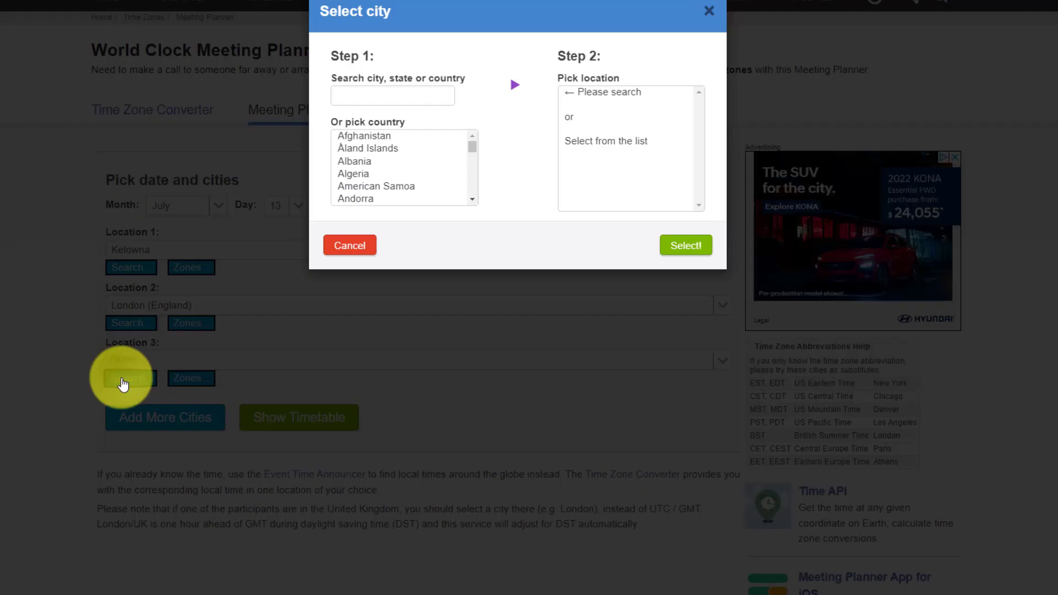
pyautogui.write('boston')
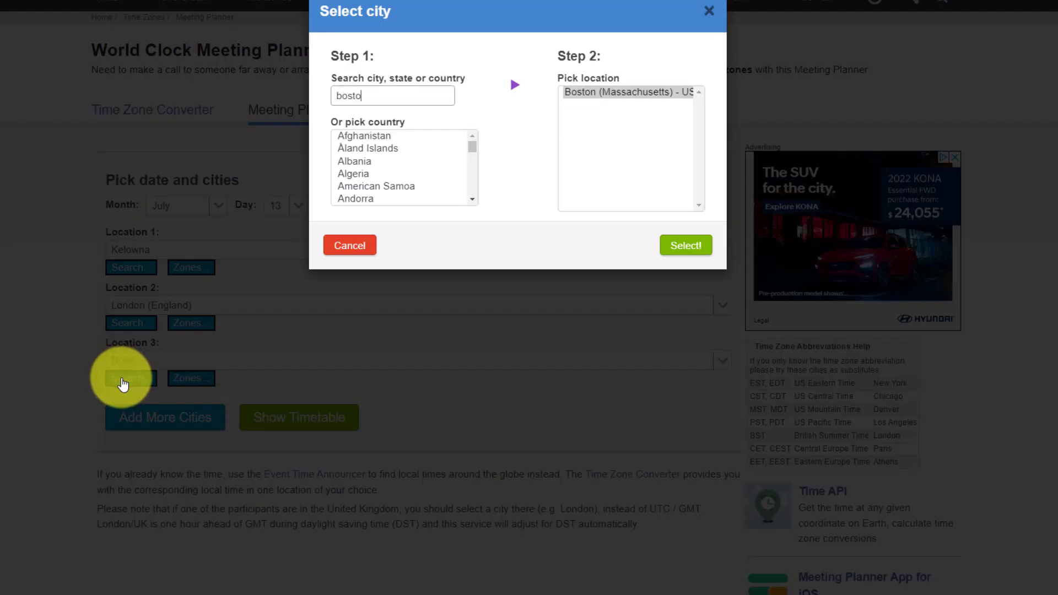
pyautogui.click(627, 93)
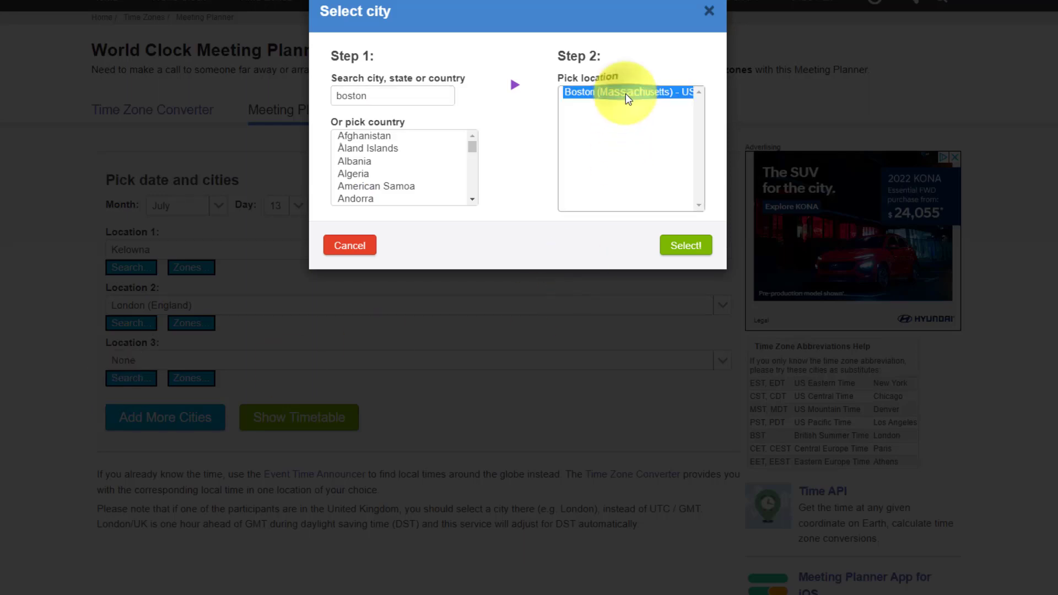
pyautogui.click(684, 246)
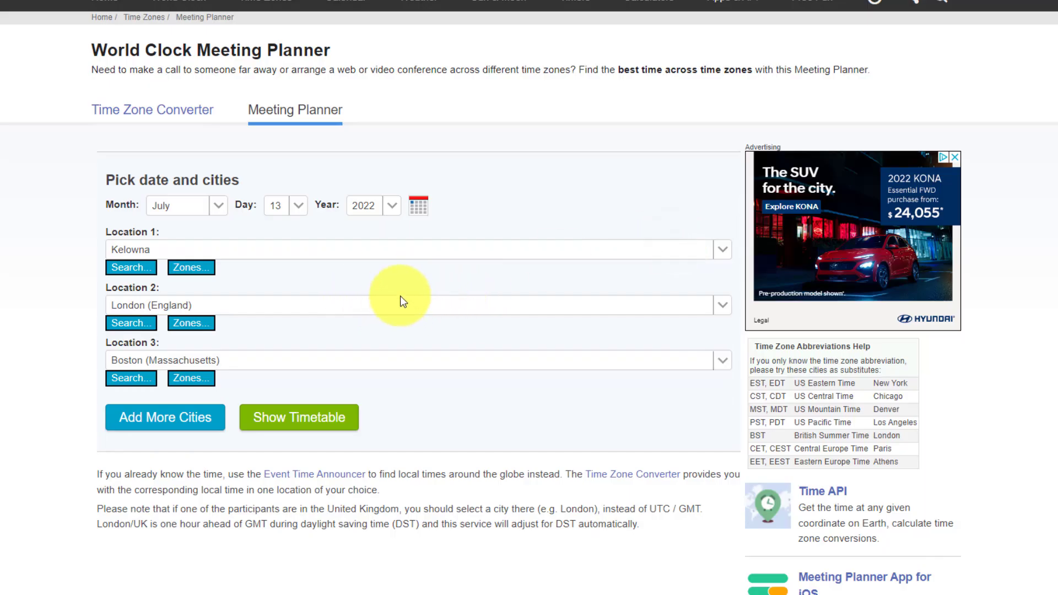
# - Generate the hourly timetable for Kelowna, London and Boston and scroll through it
pyautogui.click(284, 417)
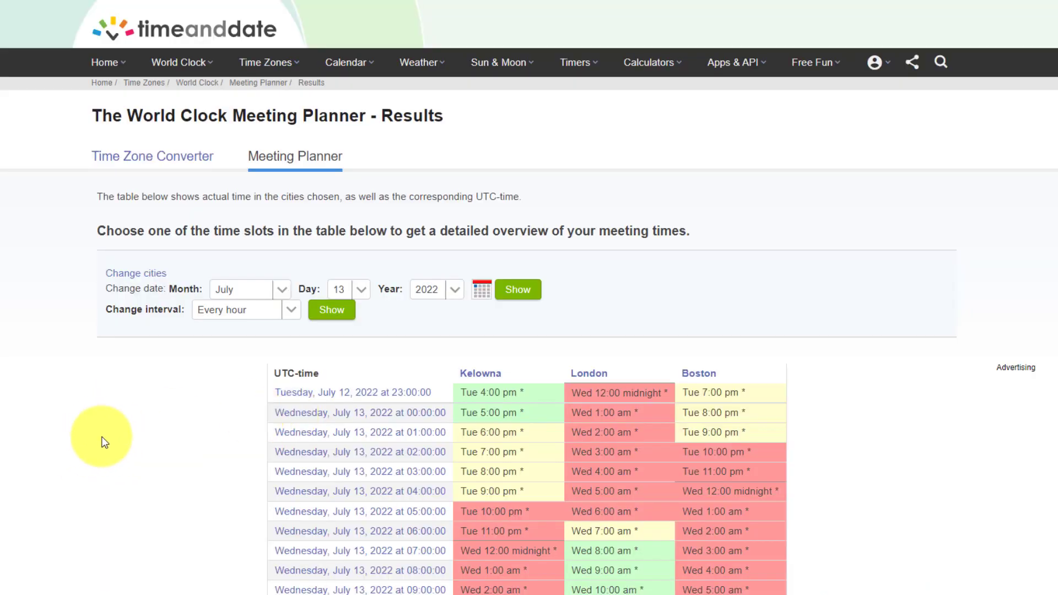
pyautogui.scroll(-1, 87, 404)
pyautogui.scroll(-2, 87, 404)
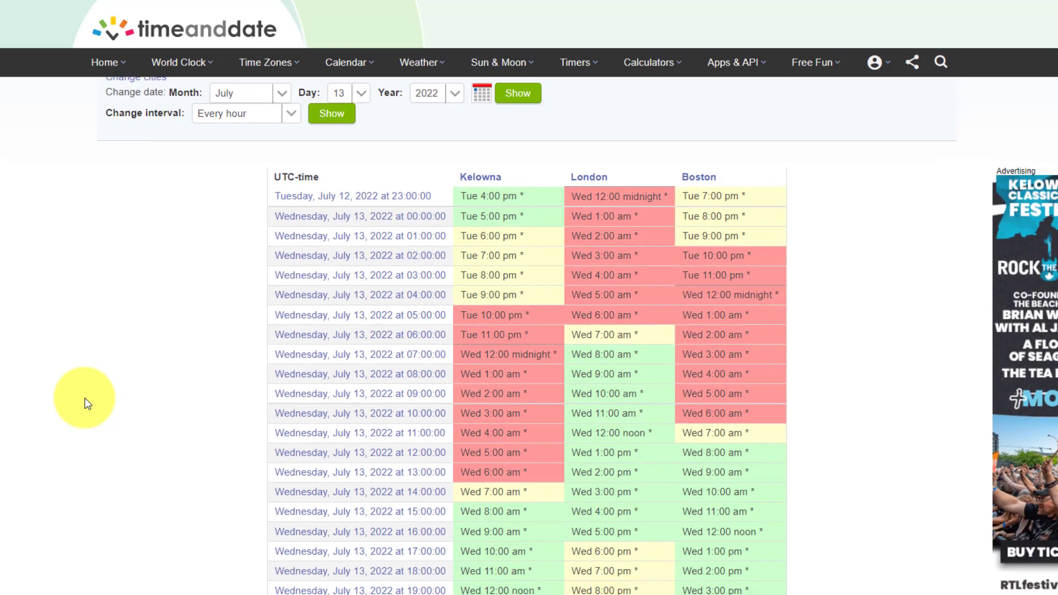
pyautogui.scroll(-1, 87, 404)
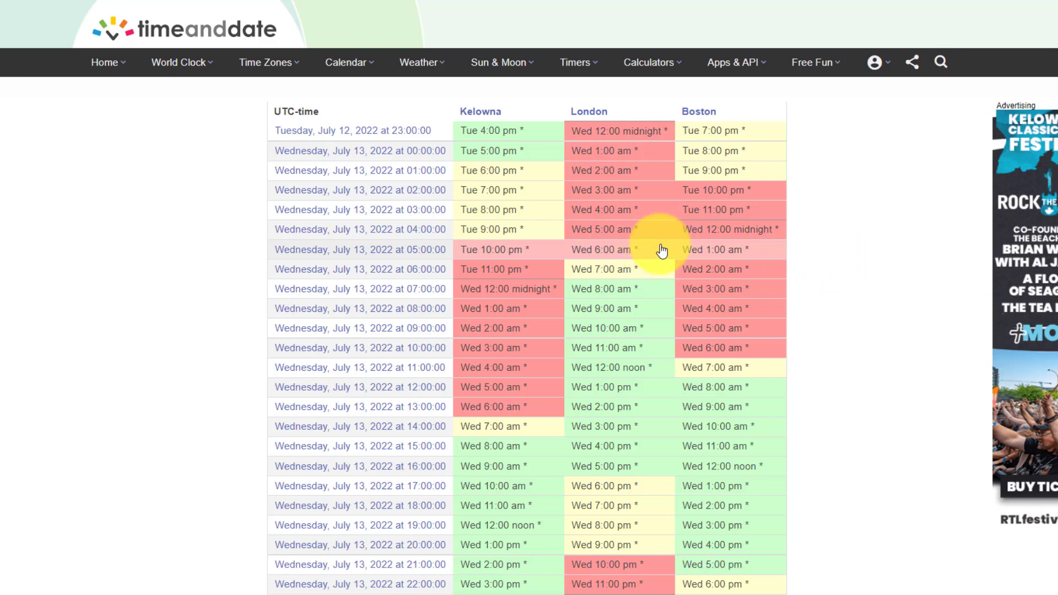
pyautogui.scroll(-2, 662, 250)
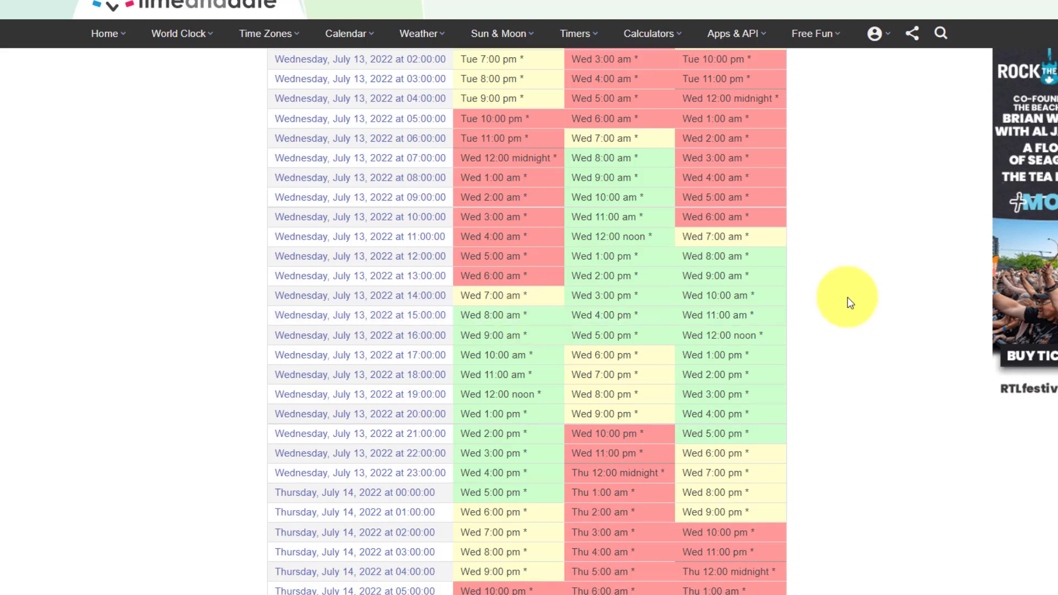
pyautogui.scroll(4, 832, 297)
pyautogui.scroll(-3, 832, 297)
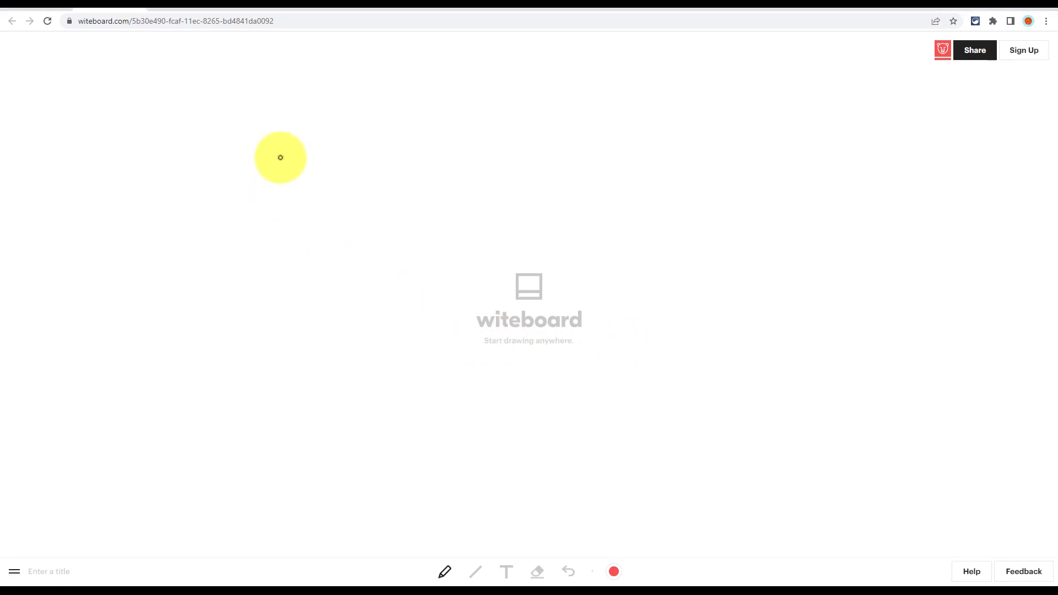
# - Draw a red arrow and circle, then a red line angled out from the circle
pyautogui.moveTo(127, 146)
pyautogui.mouseDown()
pyautogui.moveTo(491, 123)
pyautogui.moveTo(515, 100)
pyautogui.moveTo(539, 134)
pyautogui.moveTo(445, 156)
pyautogui.mouseUp()
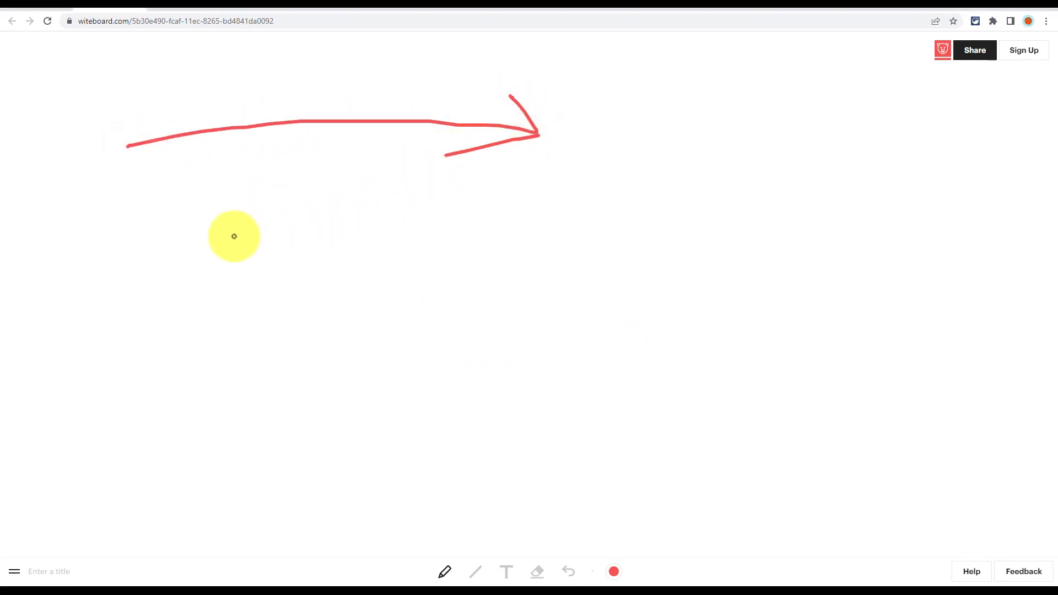
pyautogui.moveTo(185, 250)
pyautogui.mouseDown()
pyautogui.moveTo(113, 302)
pyautogui.moveTo(208, 279)
pyautogui.moveTo(187, 250)
pyautogui.mouseUp()
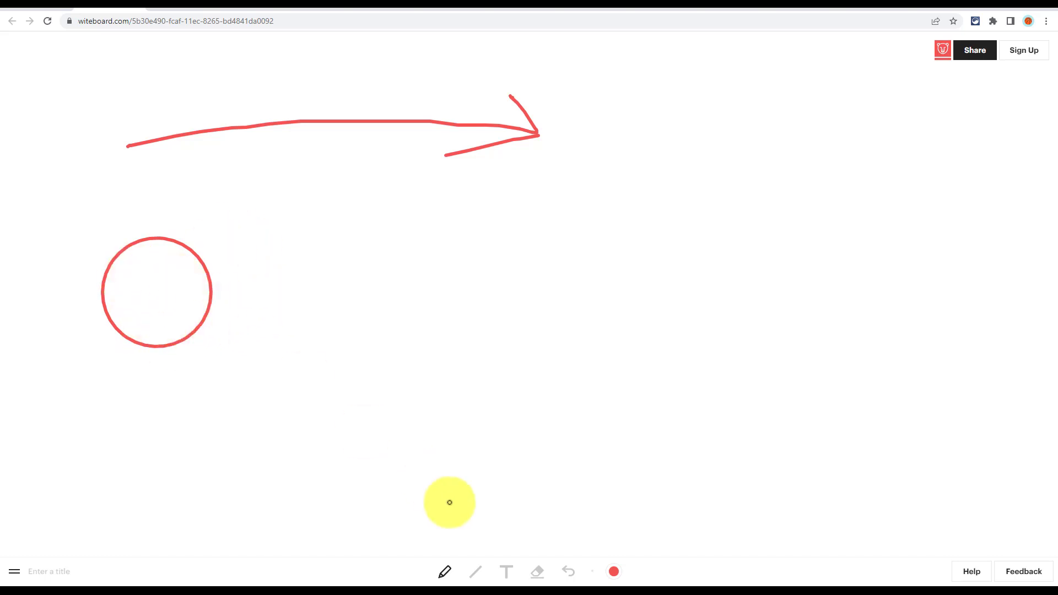
pyautogui.click(481, 576)
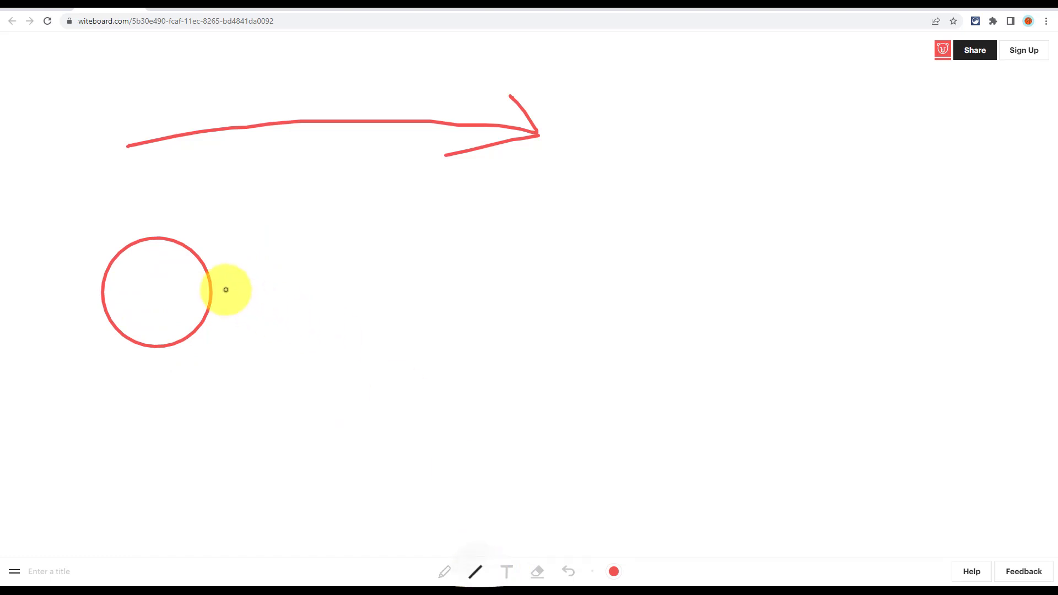
pyautogui.moveTo(213, 291)
pyautogui.mouseDown()
pyautogui.moveTo(543, 276)
pyautogui.moveTo(561, 439)
pyautogui.mouseUp()
# - Add blue text 'Ask question' to the right of the board's centre
pyautogui.click(508, 573)
pyautogui.click(613, 572)
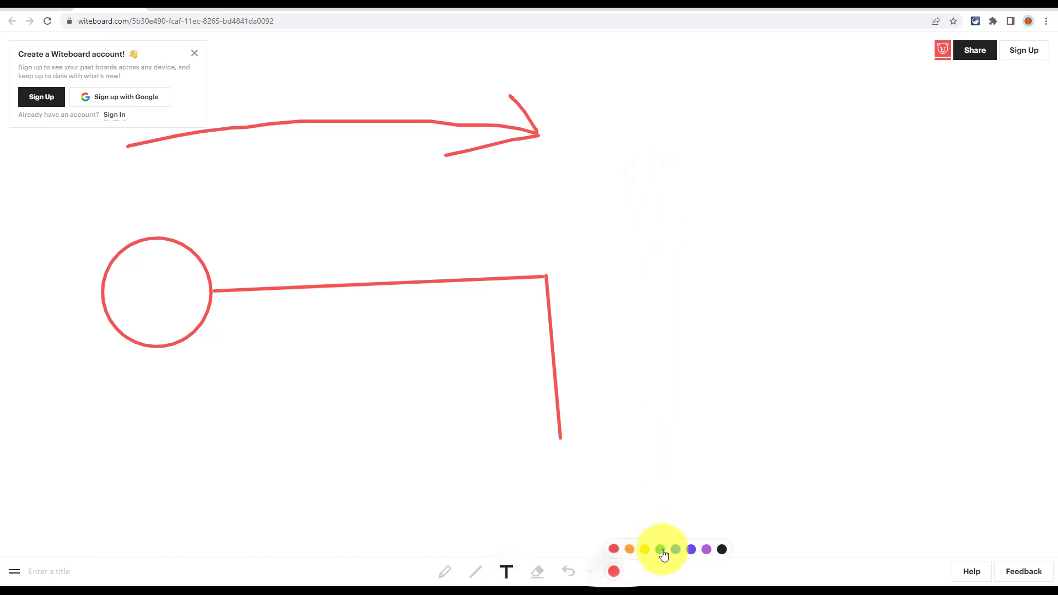
pyautogui.click(678, 548)
pyautogui.click(633, 176)
pyautogui.write('Ask question')
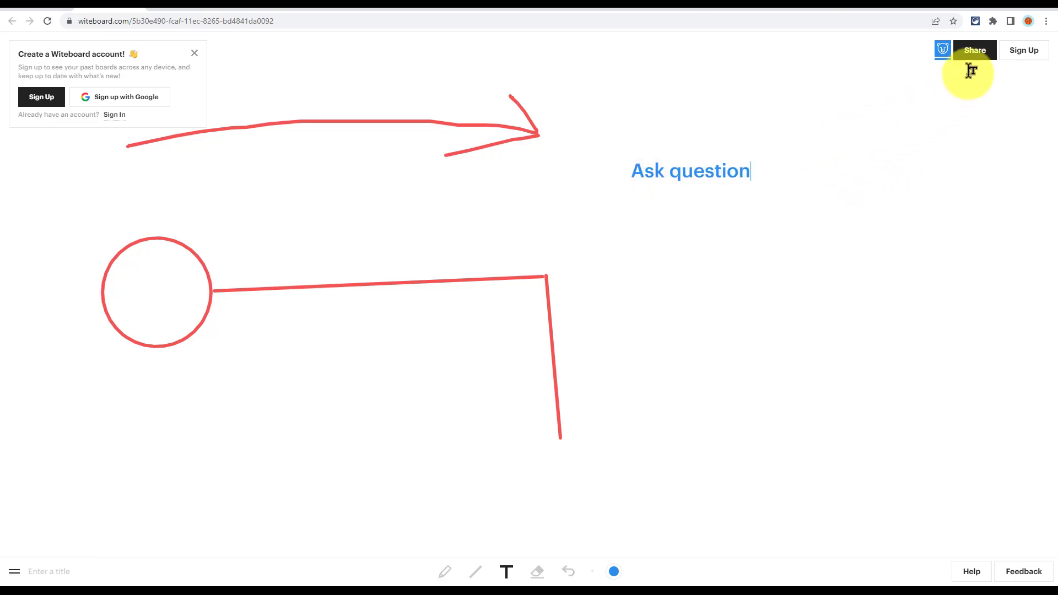
# - Close the 'Create a Witeboard account' popup
pyautogui.click(194, 54)
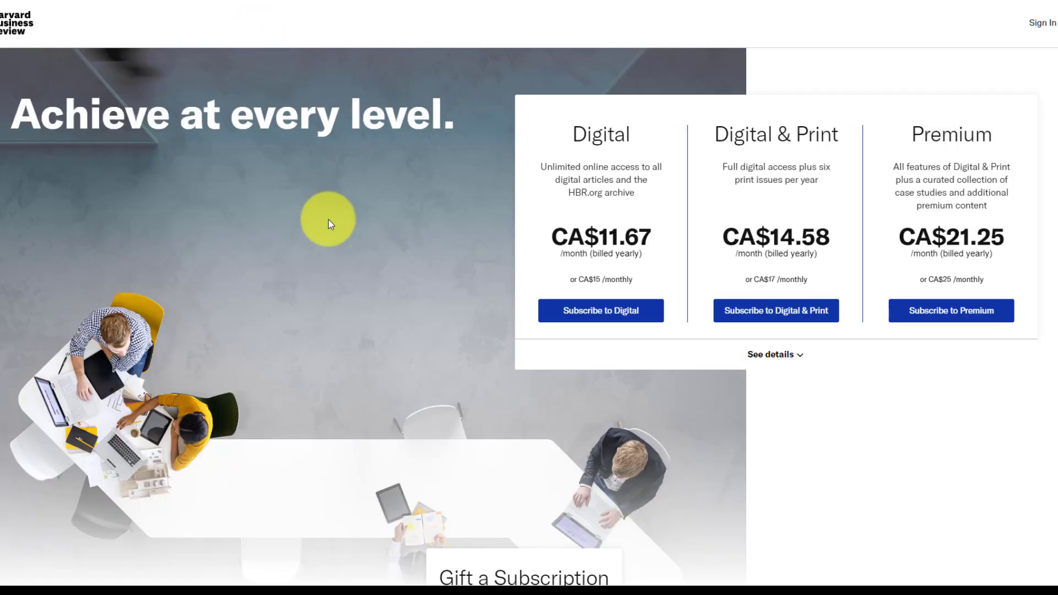
# - Look over the HBR subscription plans, then switch to the Temp Mail page
pyautogui.scroll(-4, 329, 219)
pyautogui.scroll(4, 329, 219)
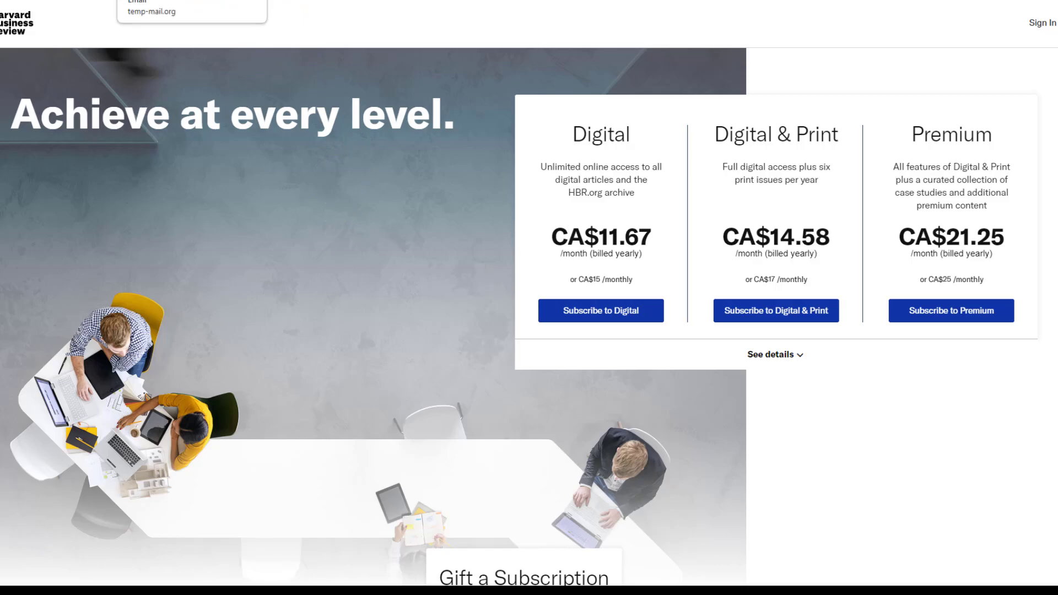
pyautogui.click(133, 1)
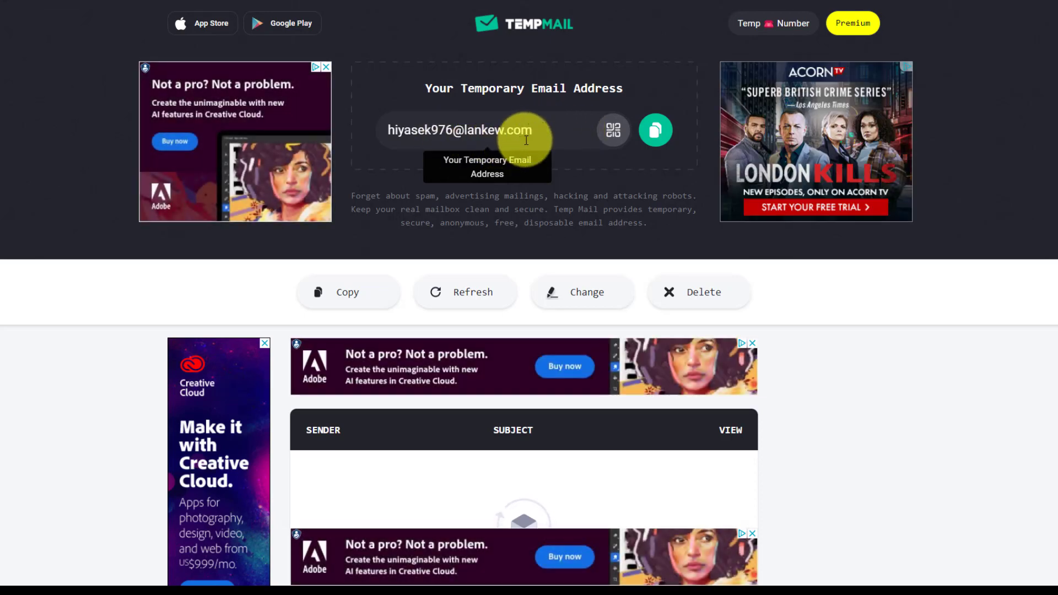
# - Copy the temporary email address from Temp Mail
pyautogui.click(654, 131)
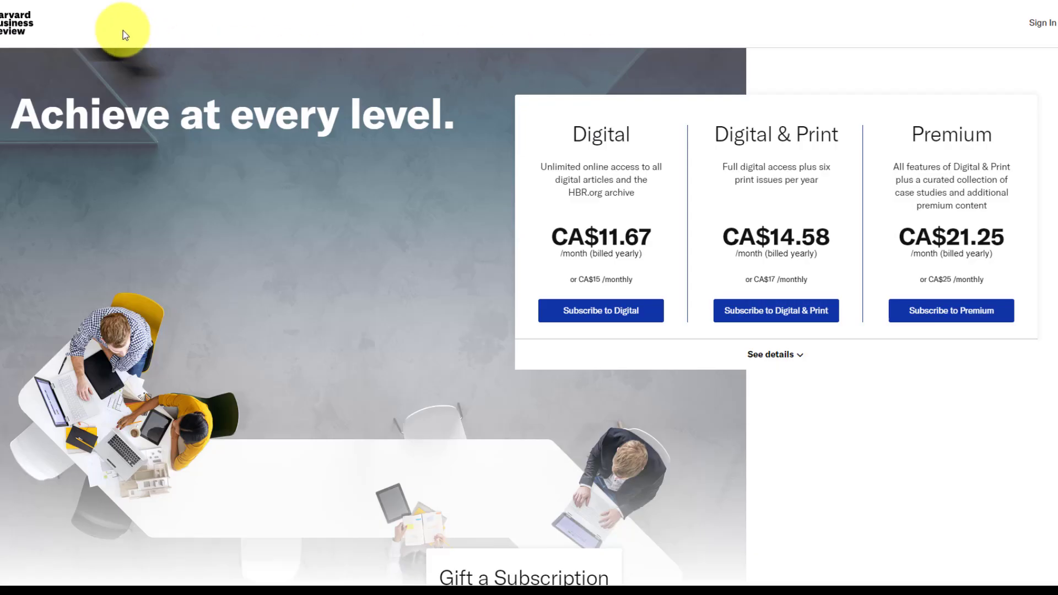
# - Open the HBR registration form, enter a first name and paste the temporary email
pyautogui.click(1044, 29)
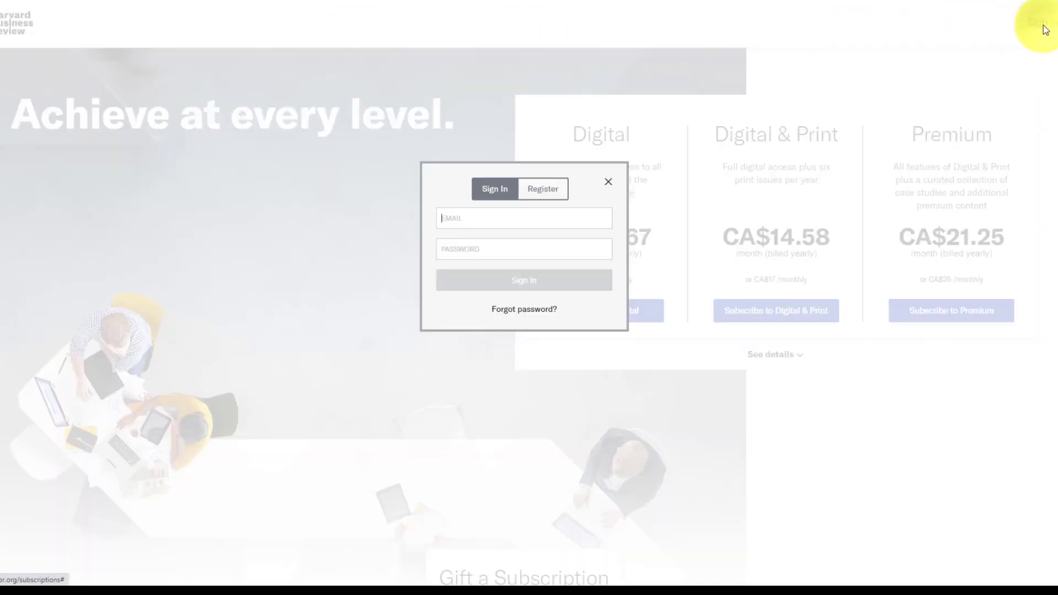
pyautogui.click(534, 193)
pyautogui.click(502, 219)
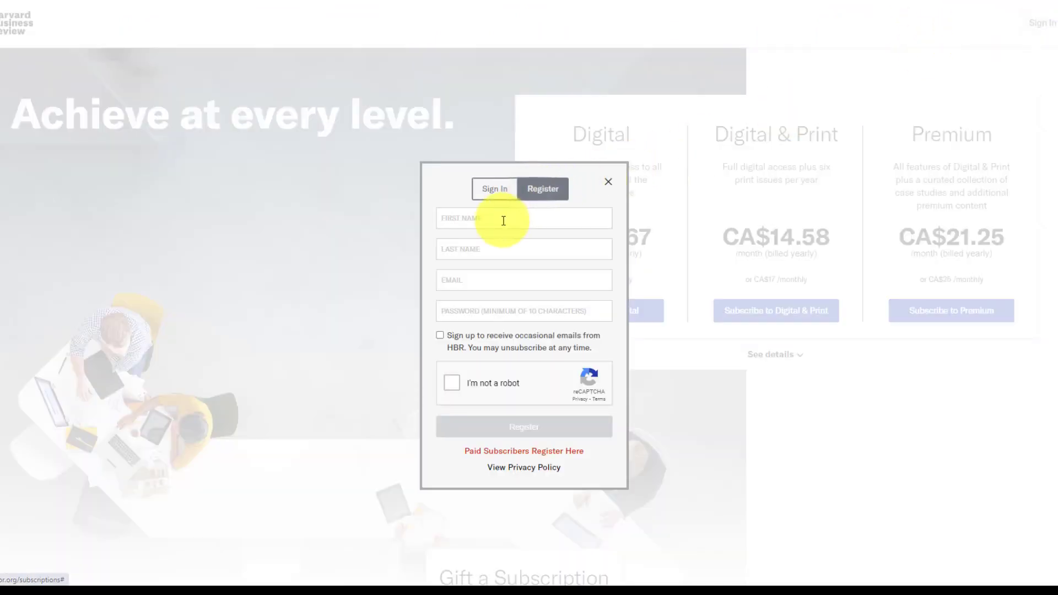
pyautogui.write('JO')
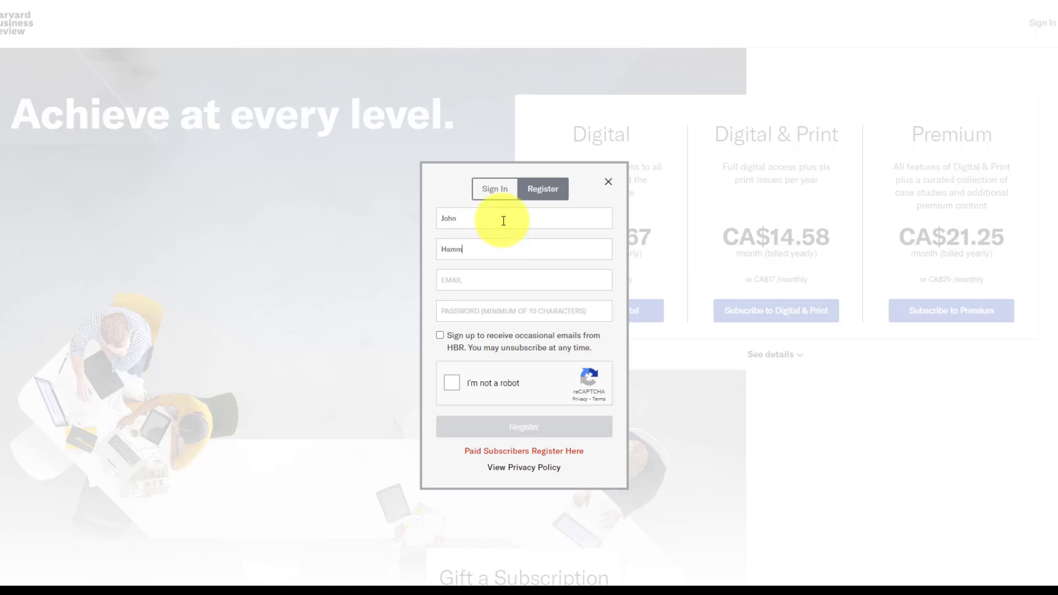
pyautogui.click(486, 279)
pyautogui.hotkey('ctrl', 'v')
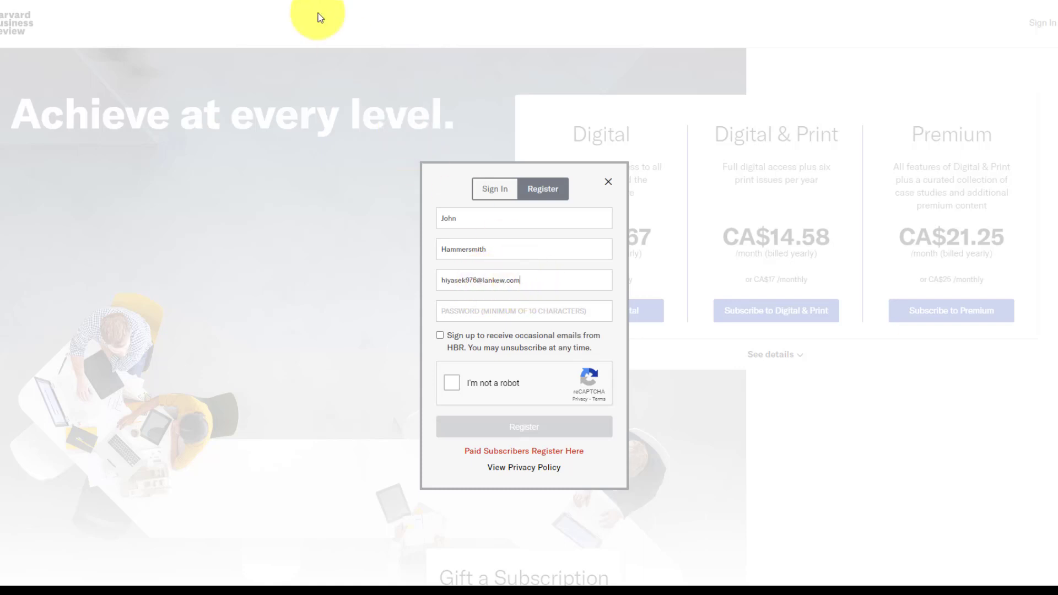
# - Enter a password, pass the reCAPTCHA check and submit the registration
pyautogui.click(489, 308)
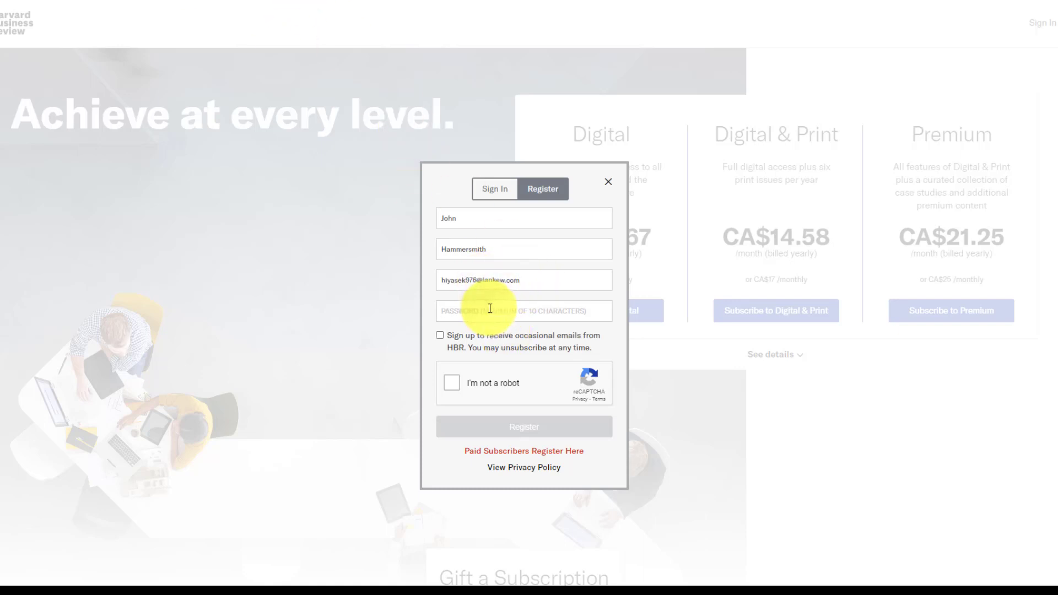
pyautogui.write('abc')
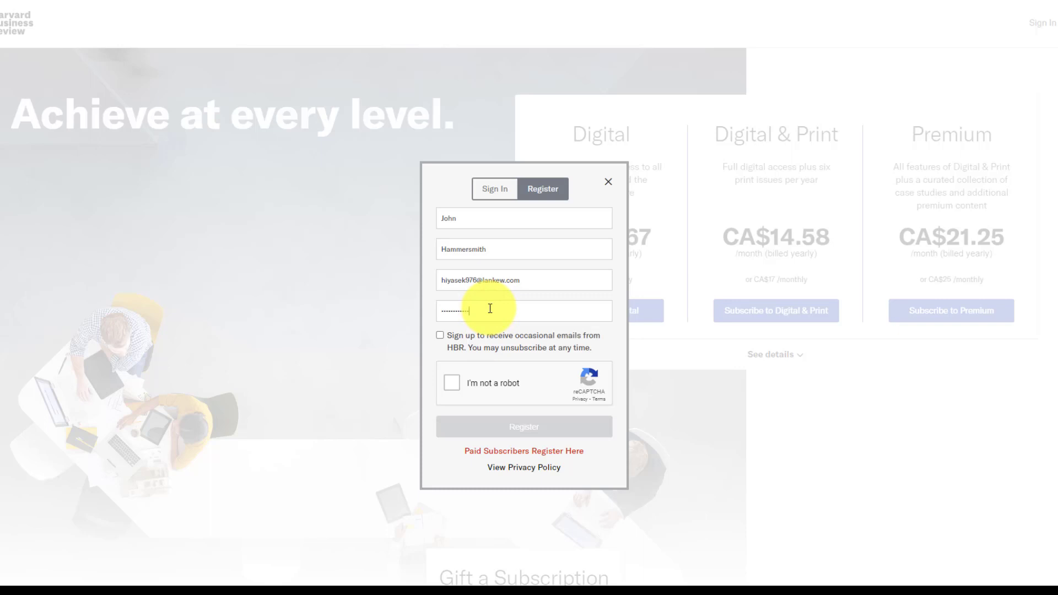
pyautogui.click(454, 383)
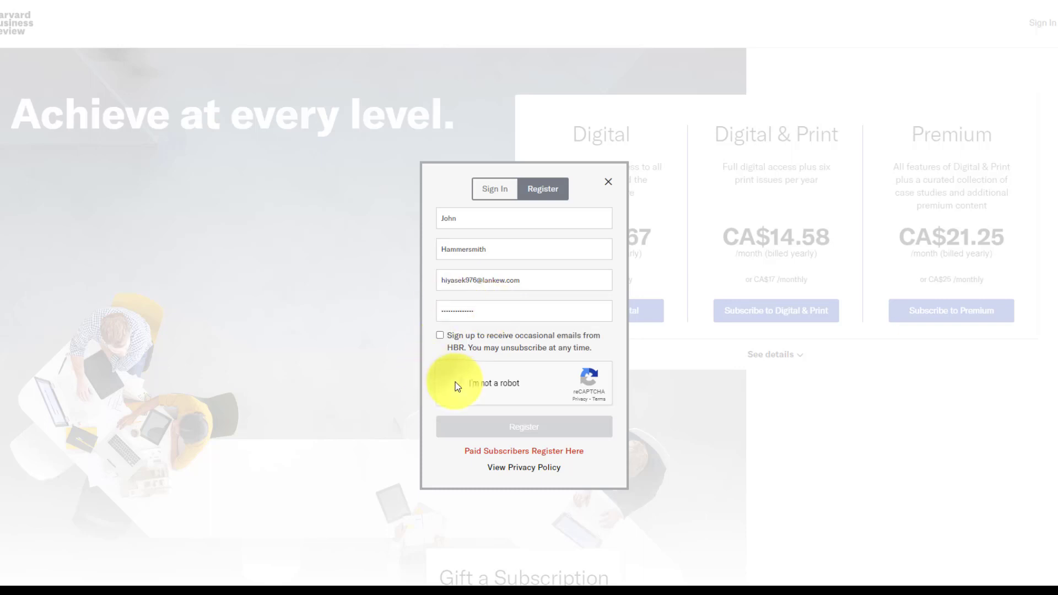
pyautogui.click(525, 426)
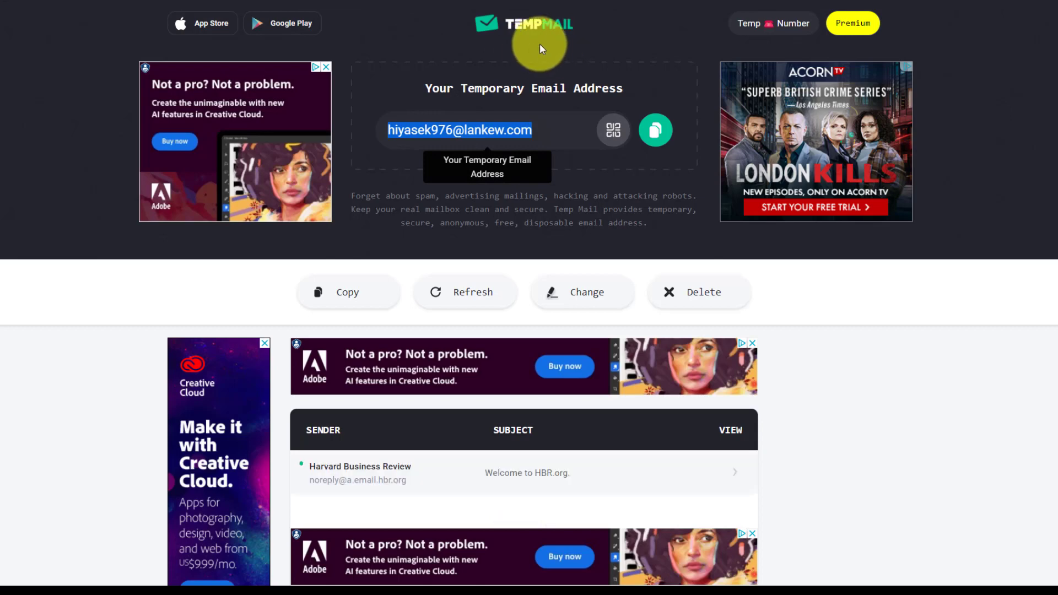
# - Scroll to the Temp Mail inbox showing the 'Welcome to HBR.org.' email
pyautogui.scroll(-3, 780, 349)
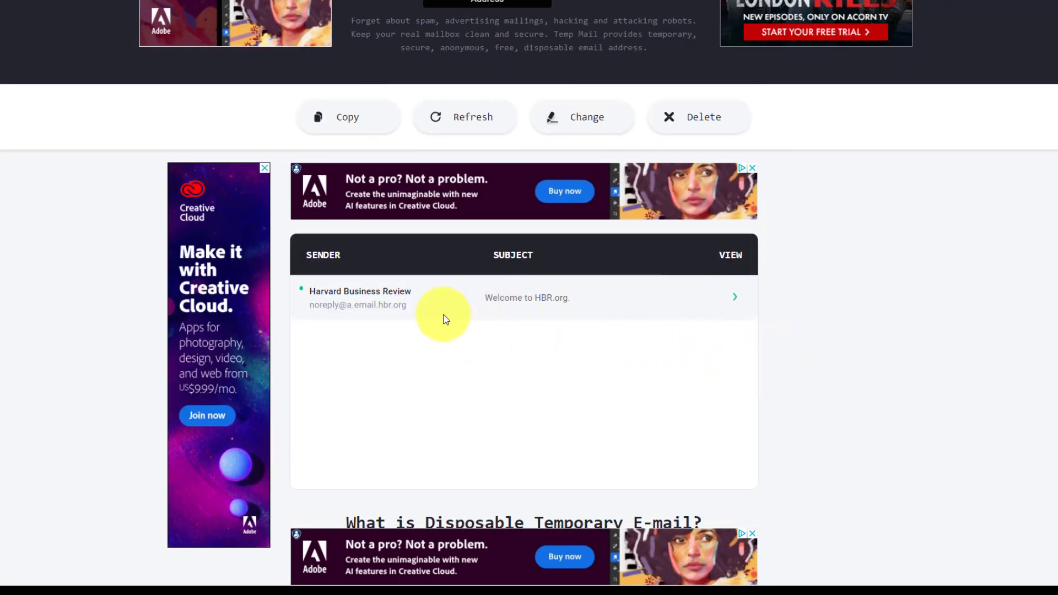
# - Open the Welcome to HBR.org email and read its 'Personalize your HBR experience' message
pyautogui.click(735, 298)
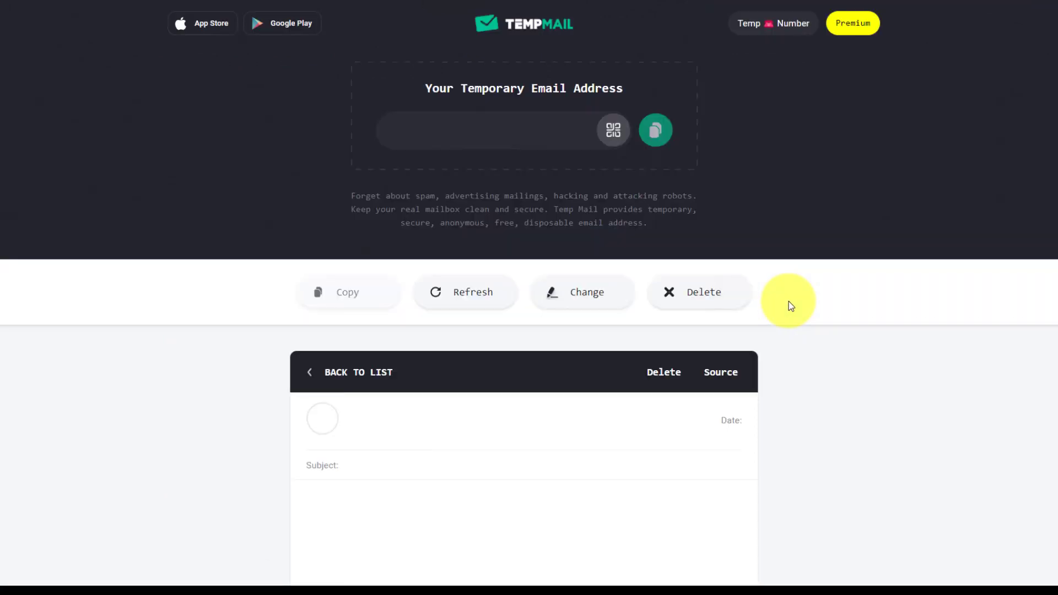
pyautogui.scroll(-3, 789, 301)
pyautogui.scroll(-2, 788, 301)
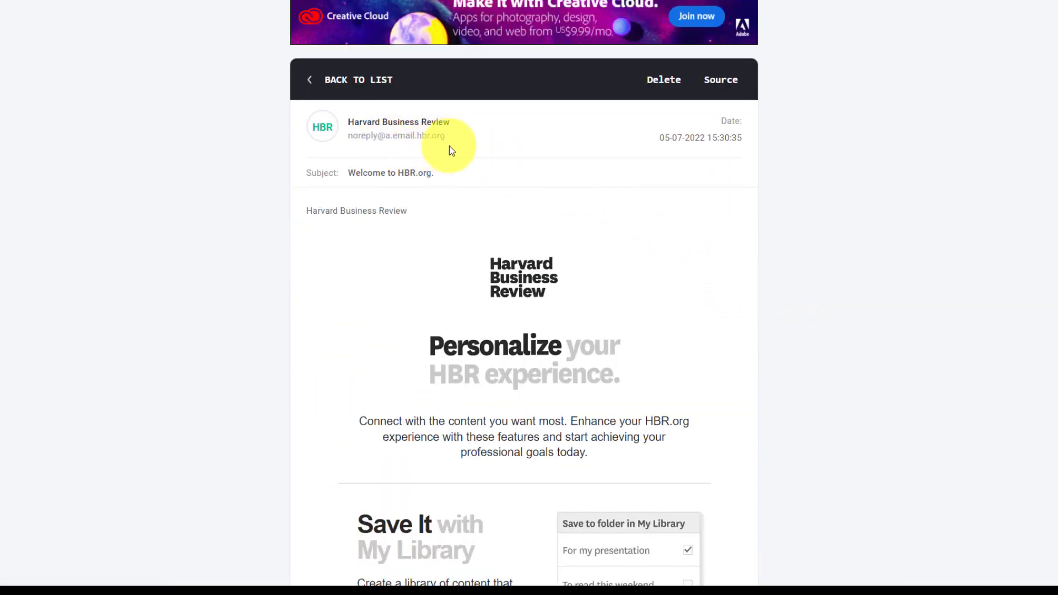
pyautogui.scroll(-3, 640, 243)
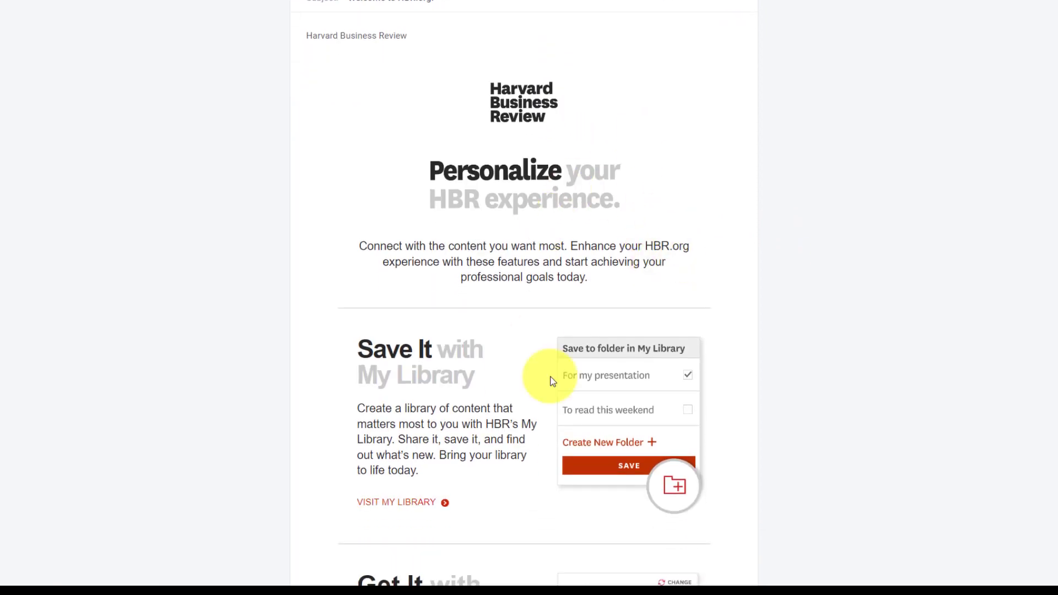
pyautogui.scroll(-14, 539, 388)
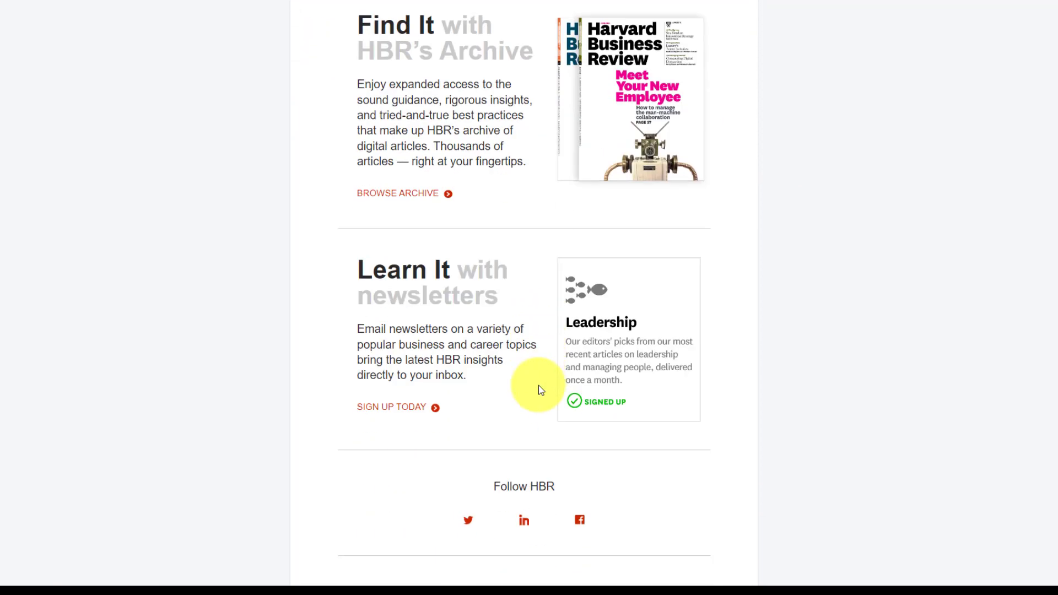
pyautogui.scroll(-2, 541, 389)
pyautogui.scroll(10, 535, 338)
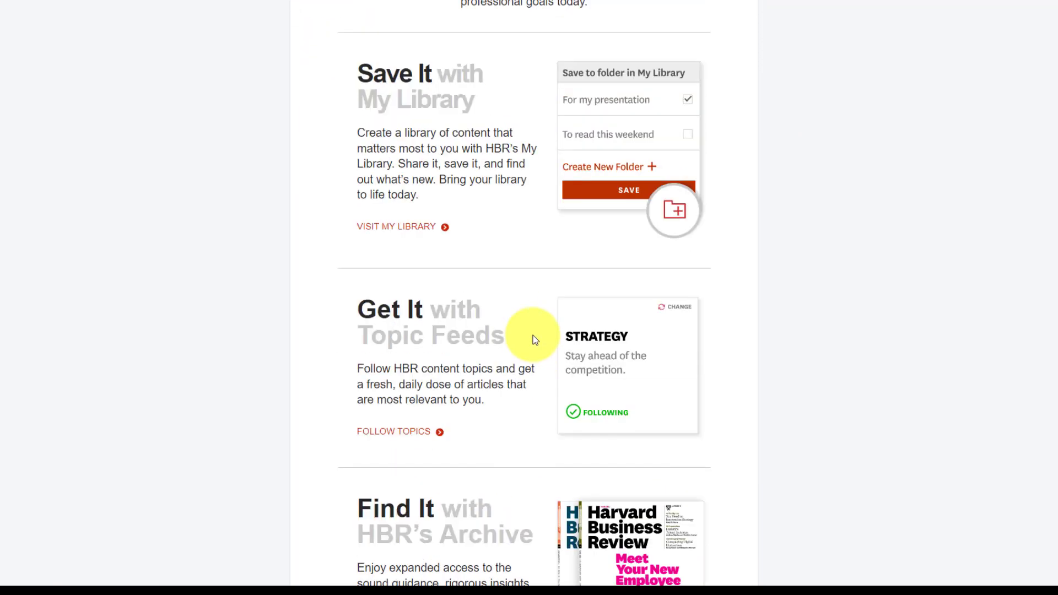
pyautogui.scroll(9, 534, 339)
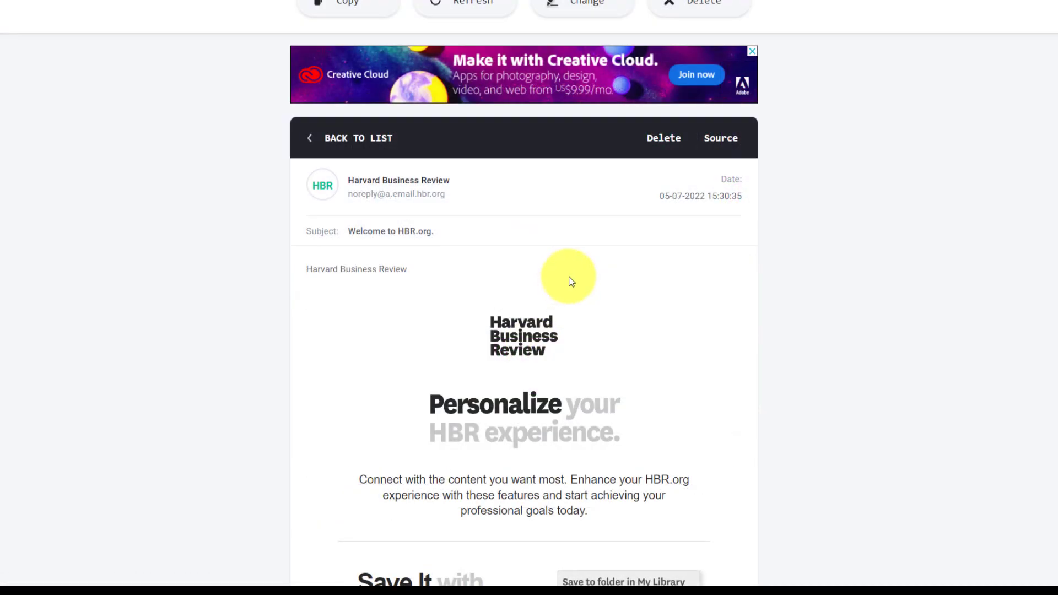
pyautogui.scroll(-5, 549, 308)
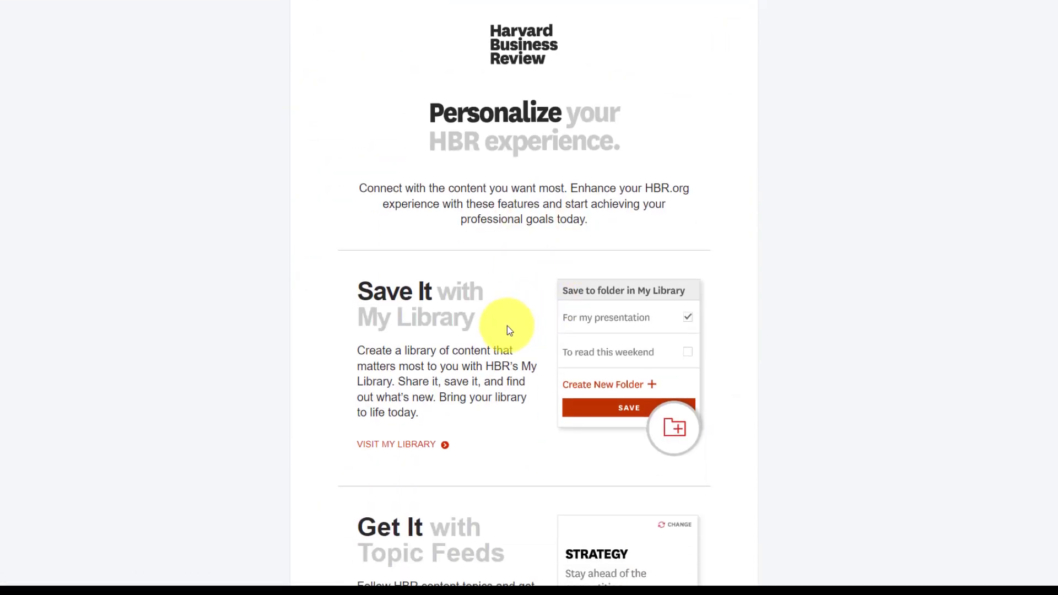
pyautogui.scroll(9, 507, 325)
pyautogui.scroll(-3, 567, 401)
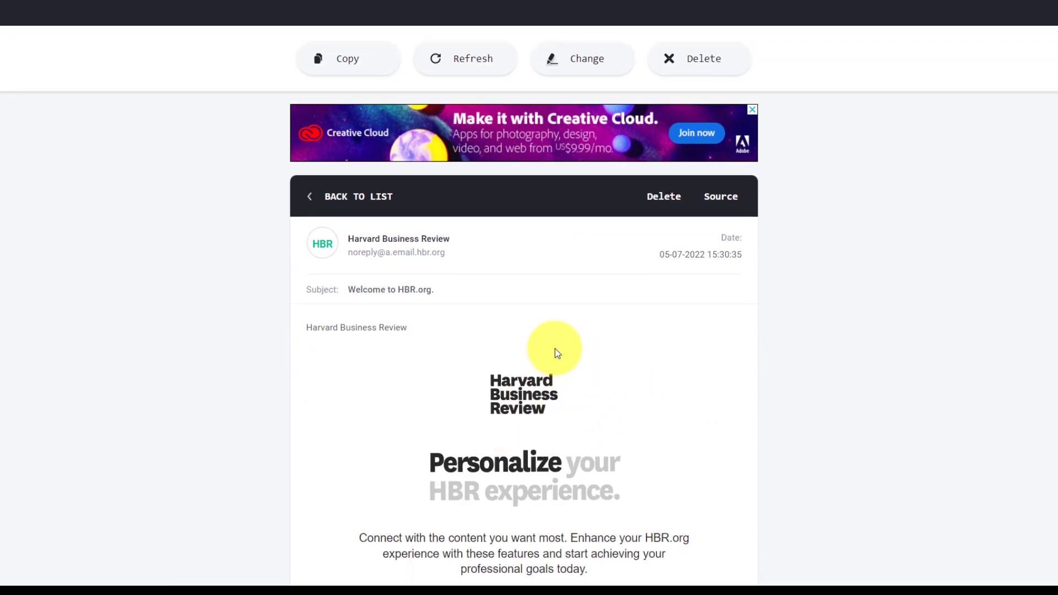
pyautogui.scroll(2, 567, 327)
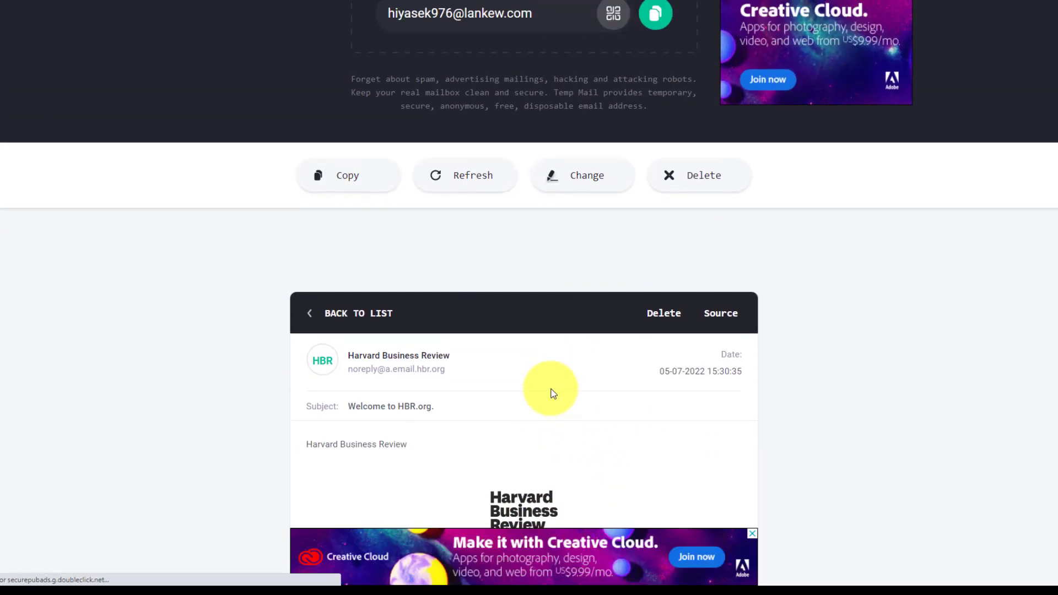
pyautogui.scroll(2, 550, 388)
pyautogui.scroll(-1, 549, 348)
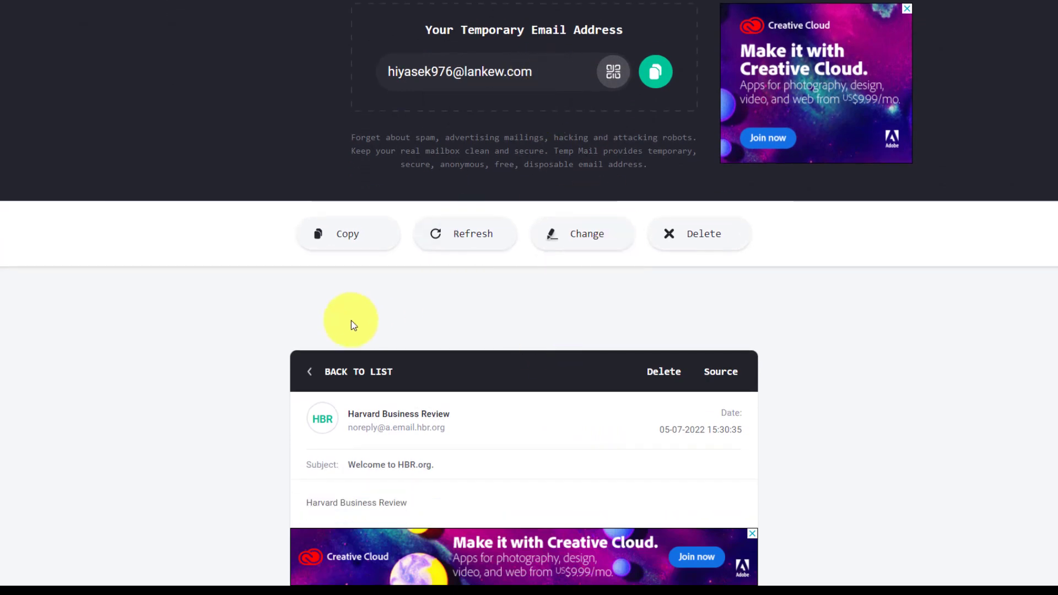
# - Leave the HBR email and return to the Temp Mail inbox list
pyautogui.click(312, 378)
pyautogui.click(592, 301)
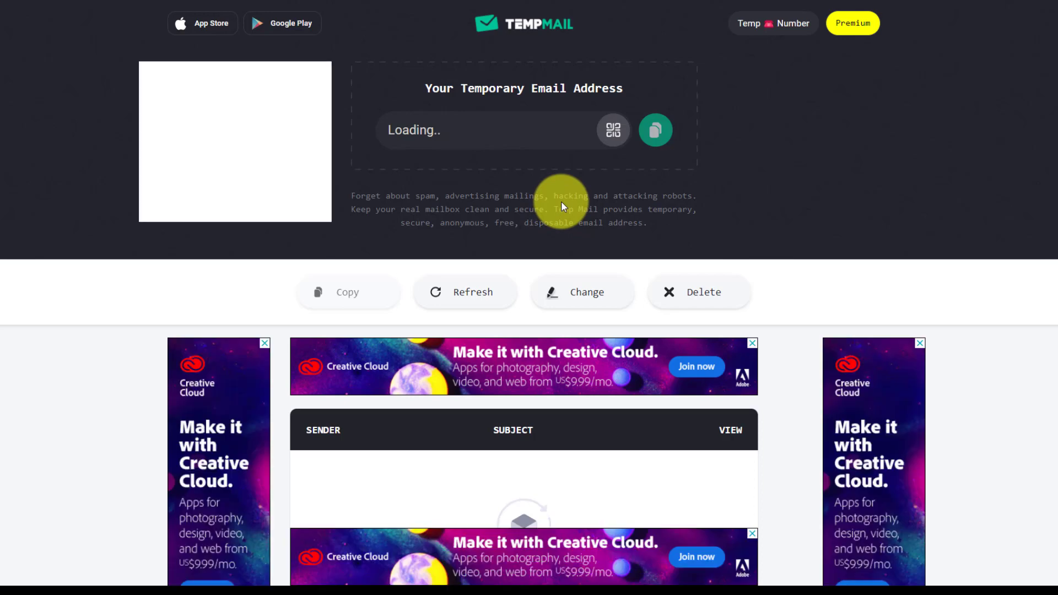
pyautogui.scroll(-2, 561, 201)
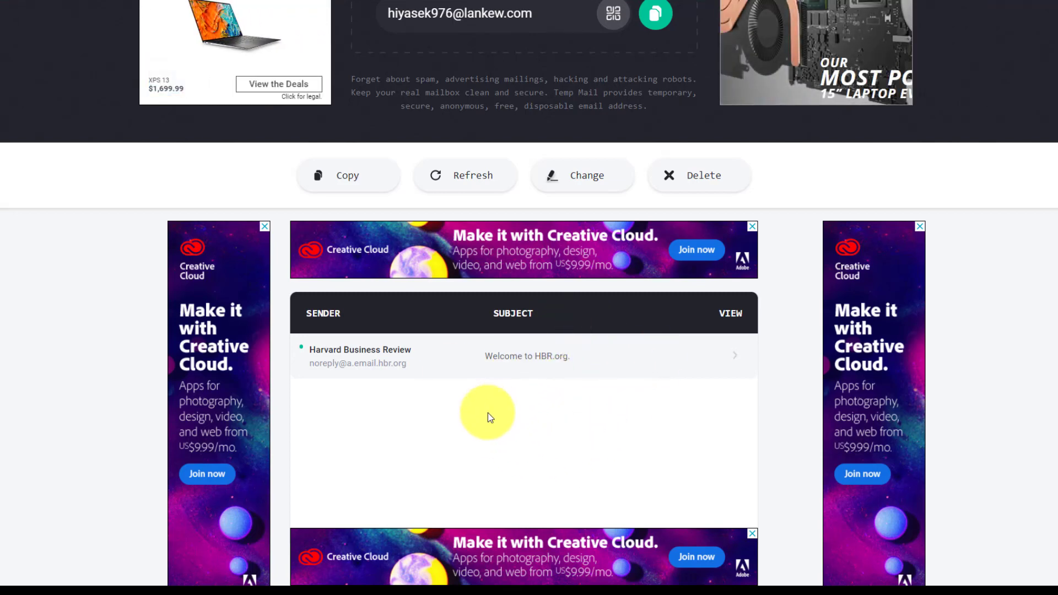
pyautogui.scroll(2, 488, 412)
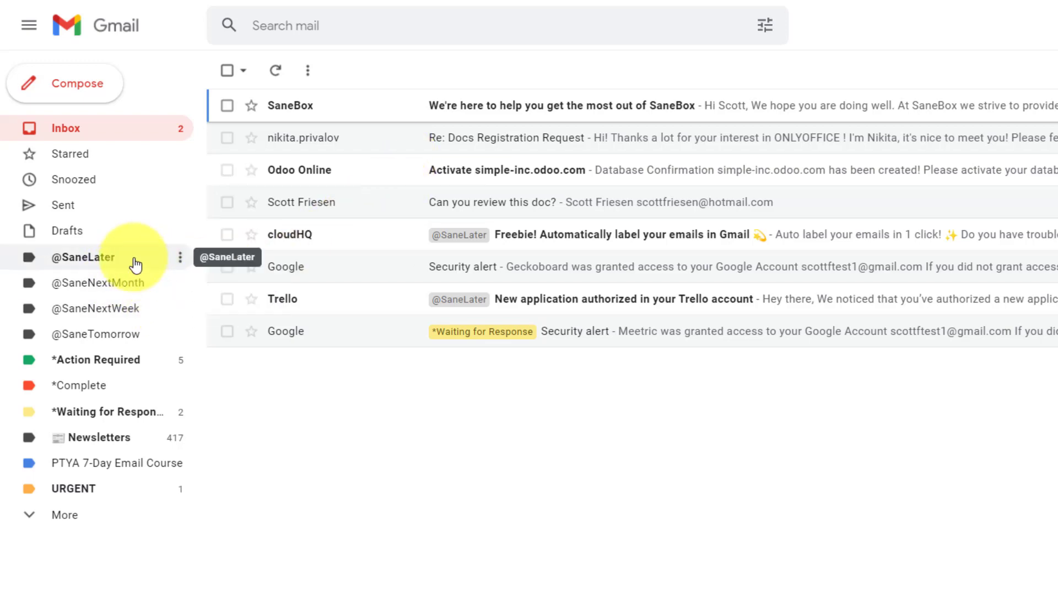
pyautogui.click(135, 265)
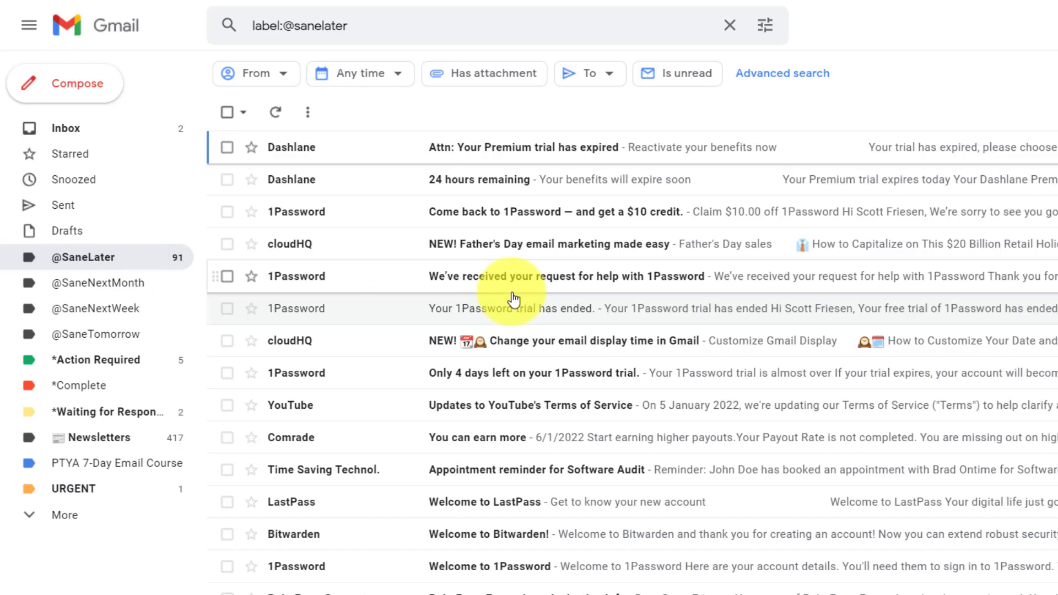
pyautogui.click(111, 132)
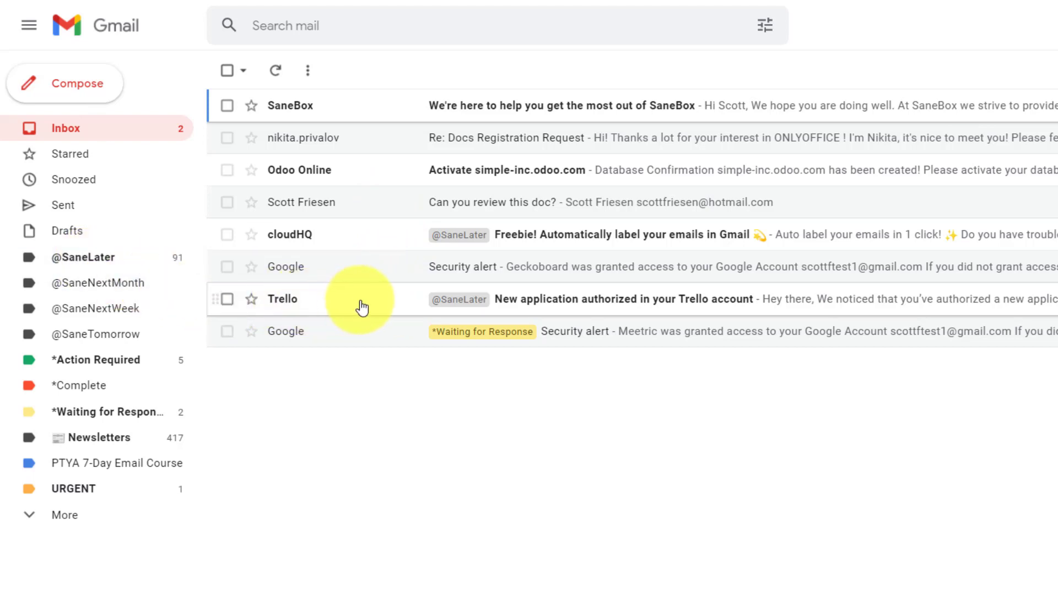
pyautogui.moveTo(366, 304); pyautogui.dragTo(77, 258)
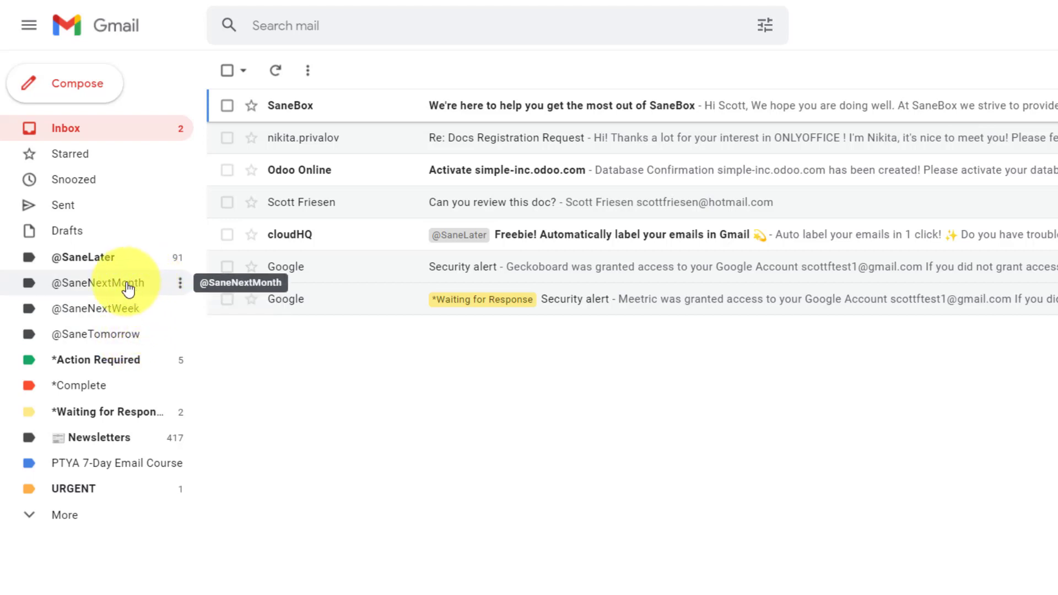
pyautogui.click(106, 311)
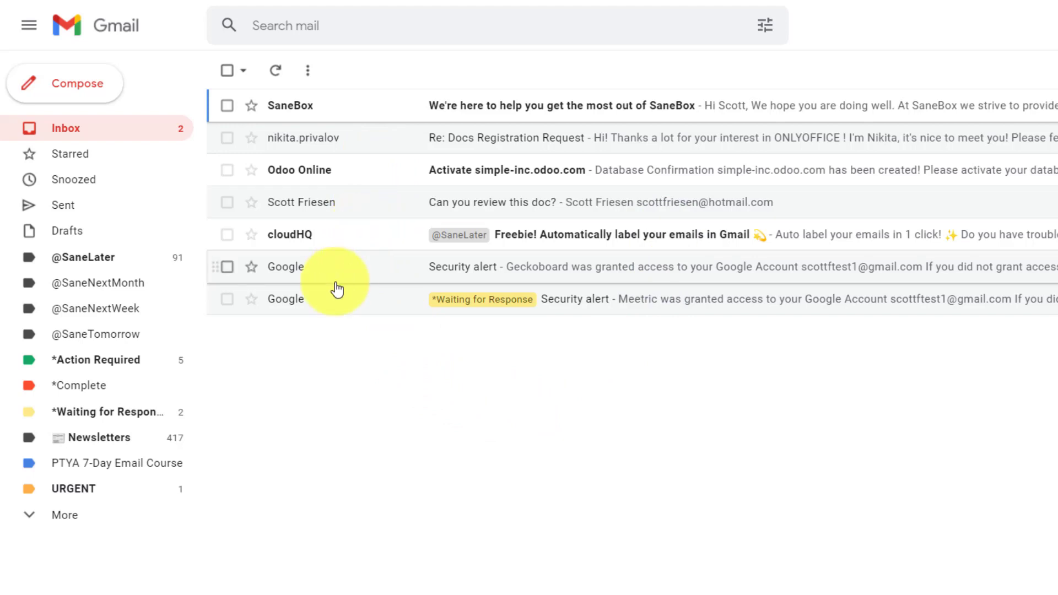
pyautogui.moveTo(272, 322); pyautogui.dragTo(90, 309)
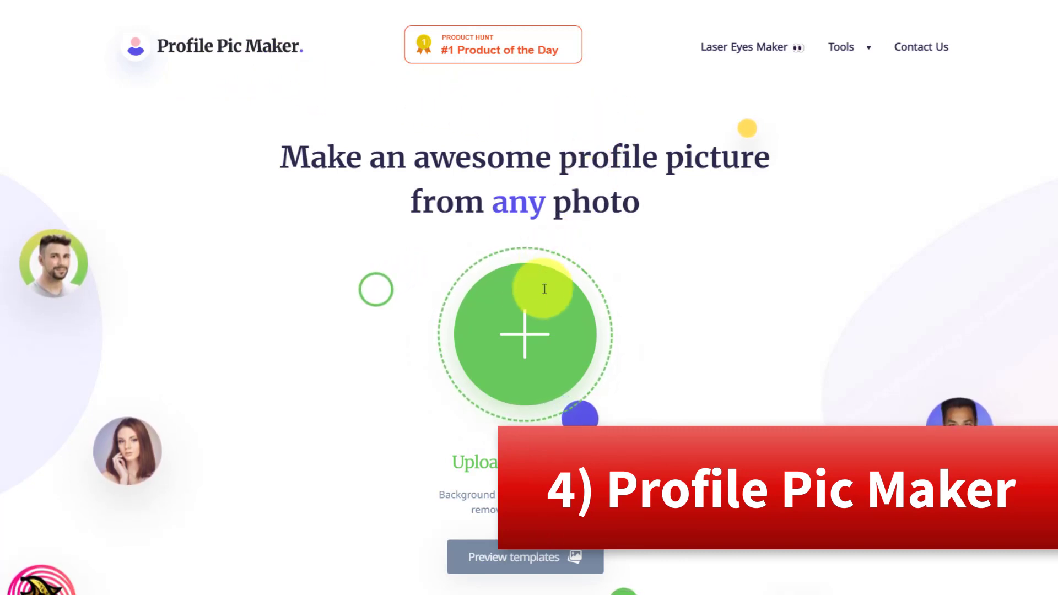
# - Upload the headshot image from the computer to generate background-removed profile pictures
pyautogui.click(524, 339)
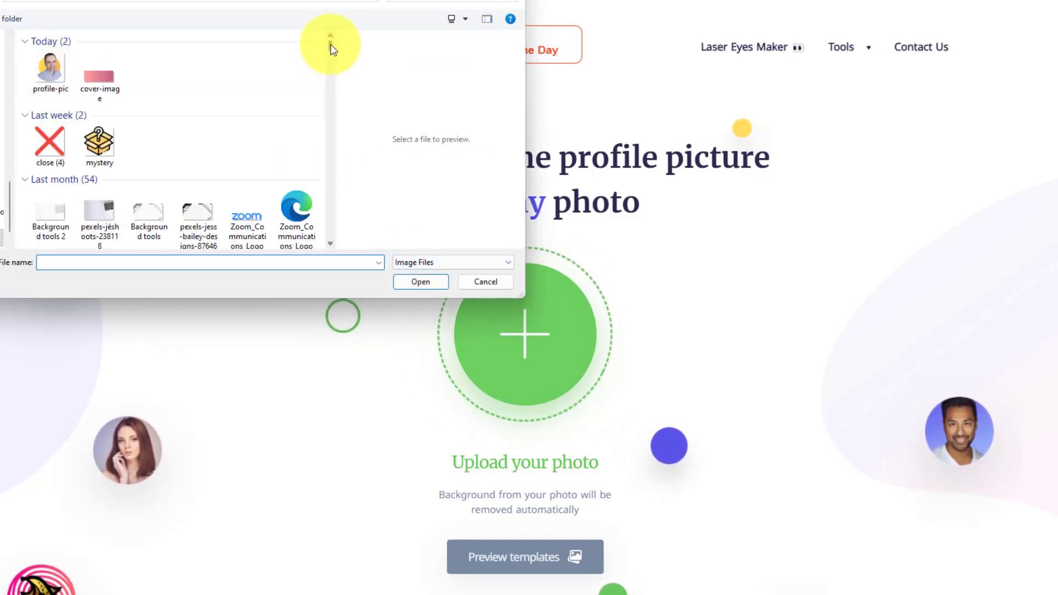
pyautogui.moveTo(331, 49); pyautogui.dragTo(326, 204)
pyautogui.scroll(-5, 330, 247)
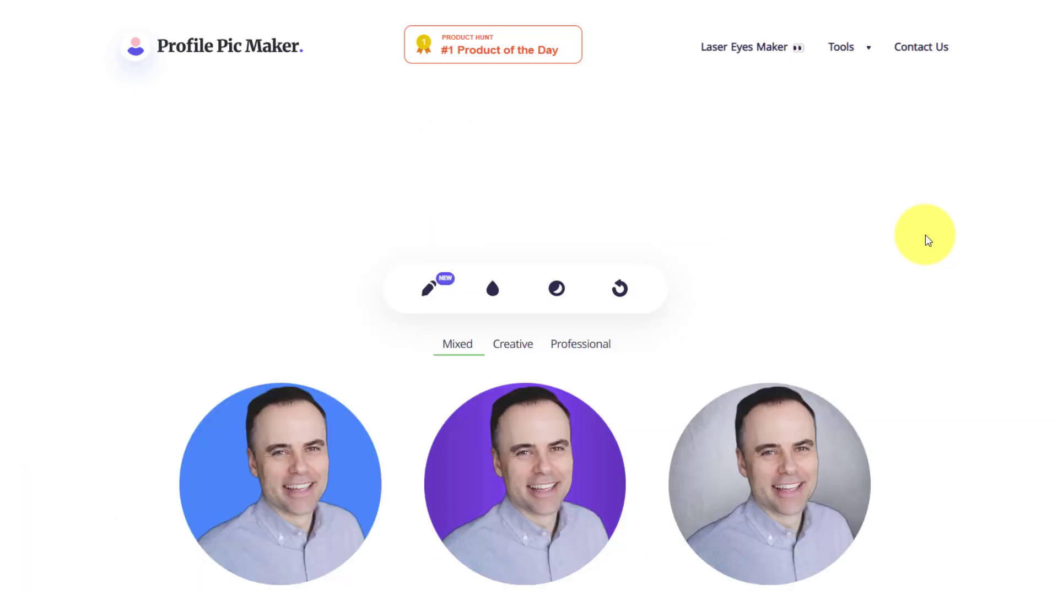
# - Scroll through the gallery of generated profile pictures
pyautogui.scroll(-5, 925, 235)
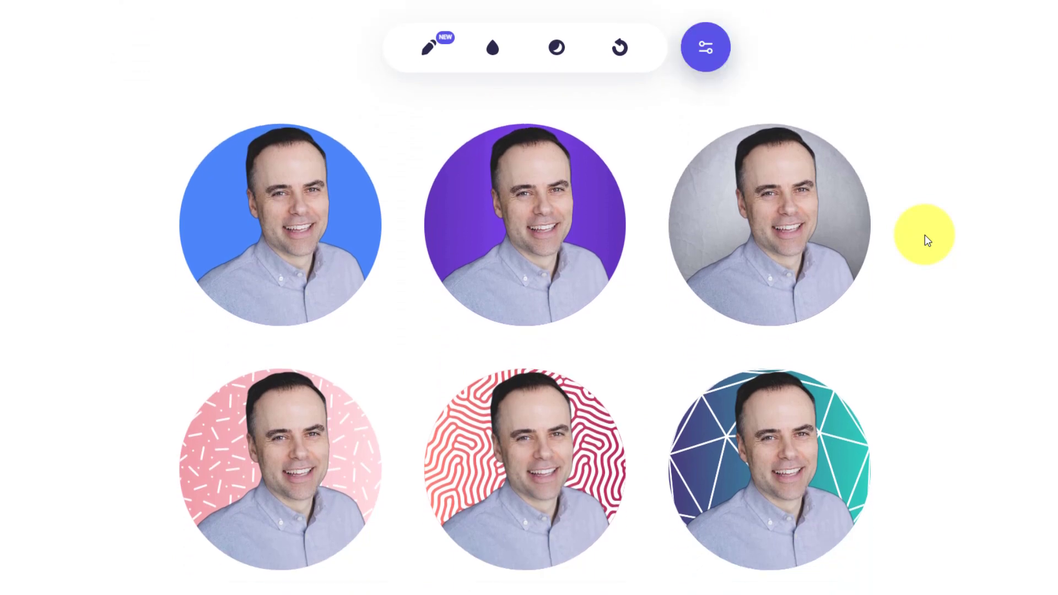
pyautogui.scroll(-3, 925, 235)
pyautogui.scroll(7, 925, 235)
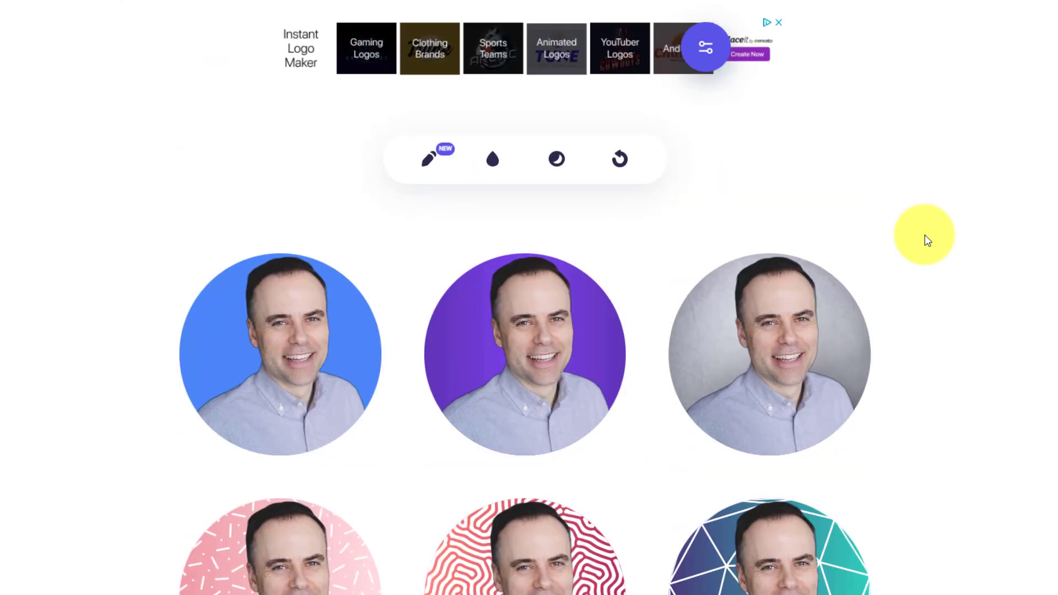
pyautogui.scroll(-5, 925, 234)
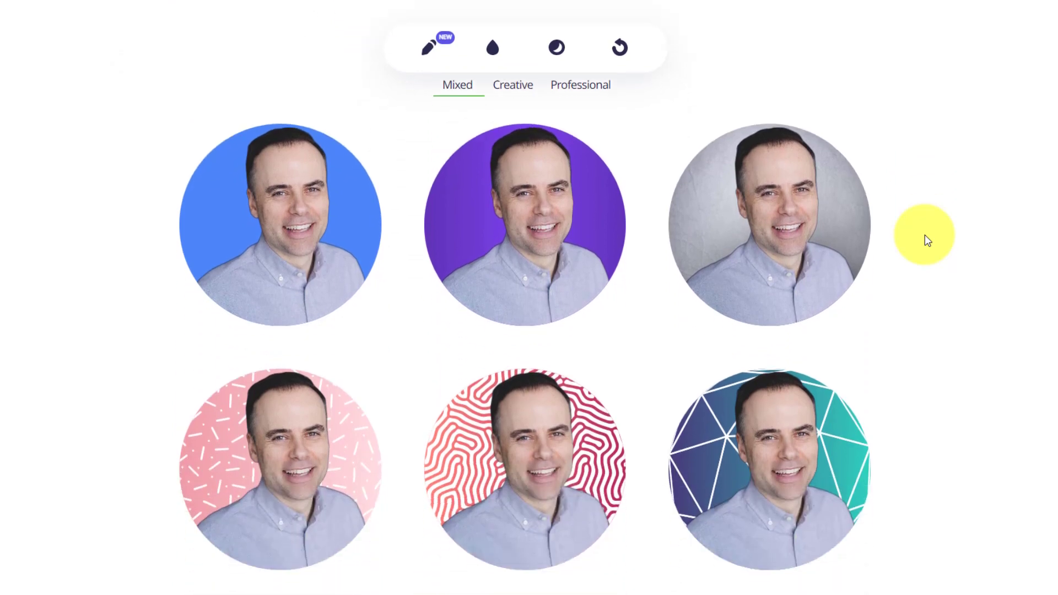
pyautogui.scroll(-5, 992, 217)
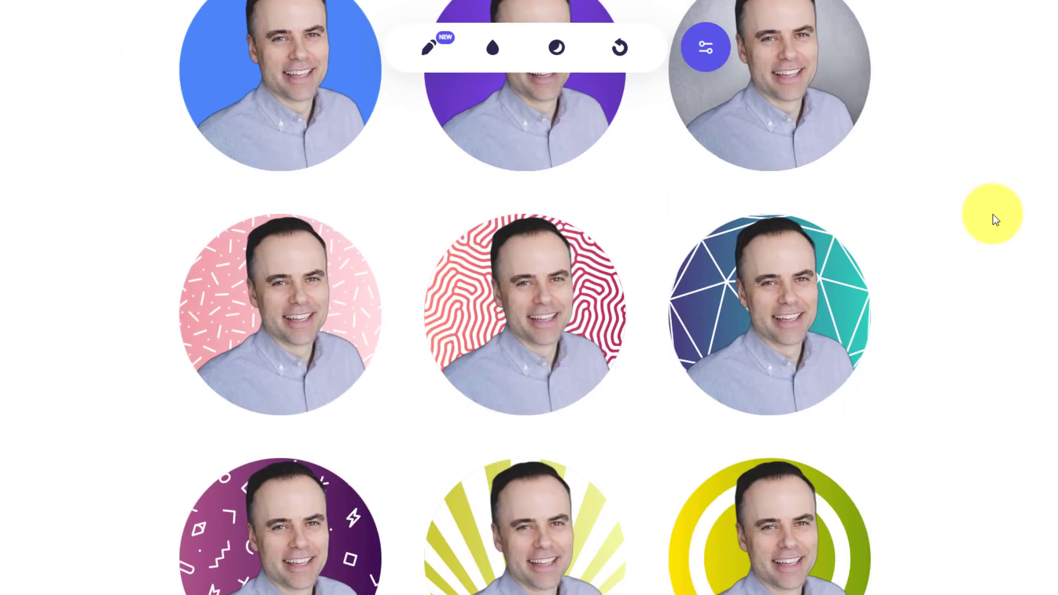
pyautogui.scroll(-4, 994, 217)
pyautogui.scroll(-2, 882, 248)
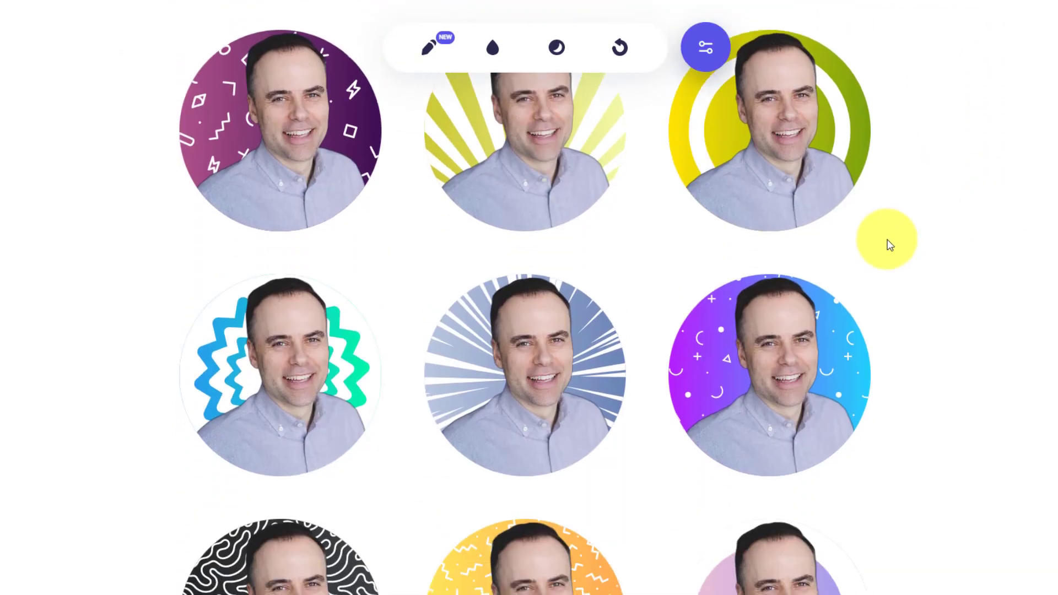
pyautogui.moveTo(437, 365)
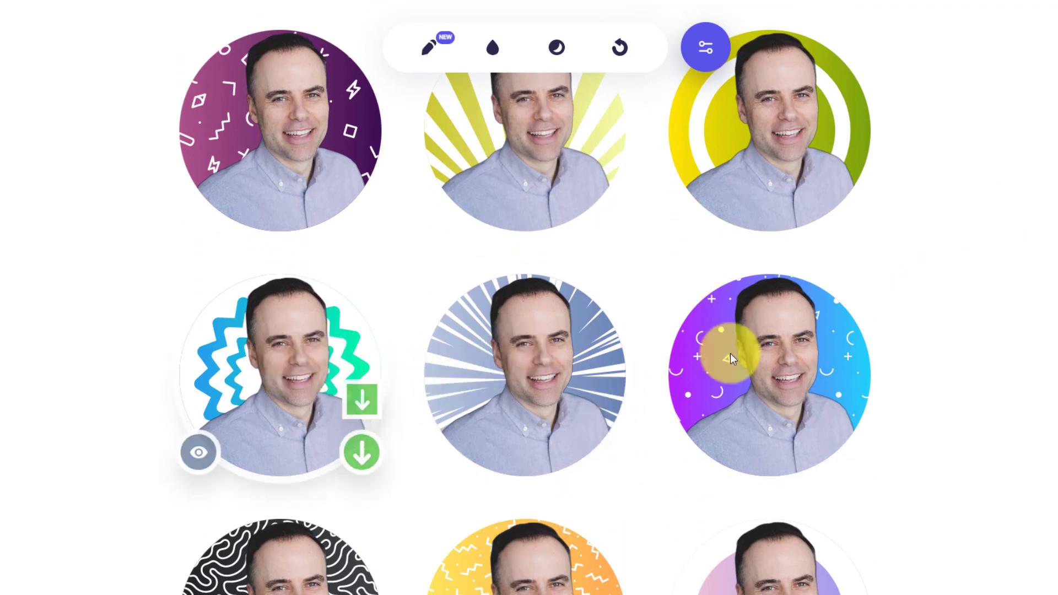
pyautogui.scroll(-5, 970, 347)
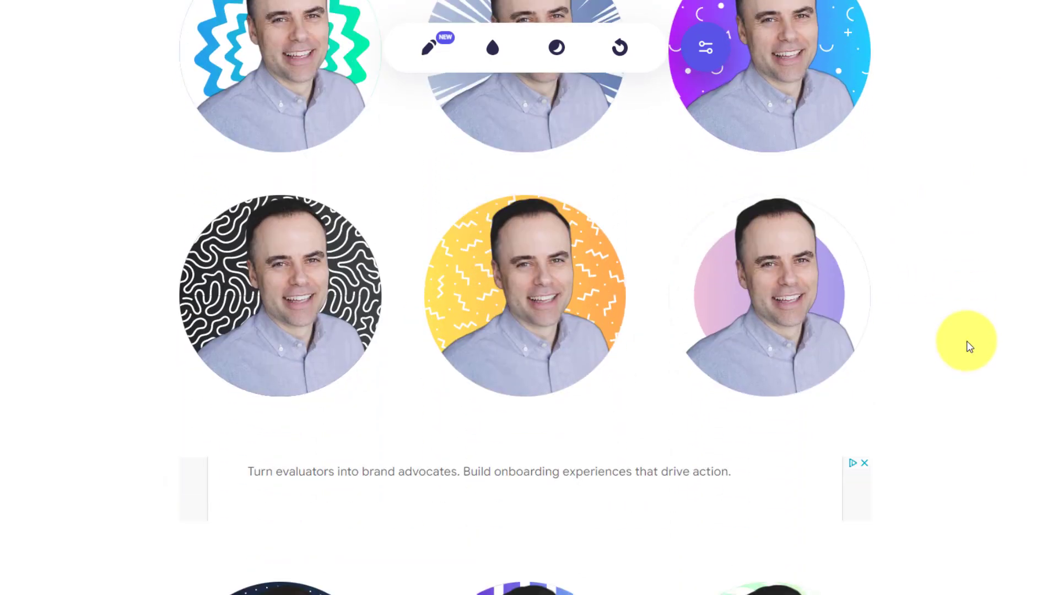
pyautogui.moveTo(825, 318)
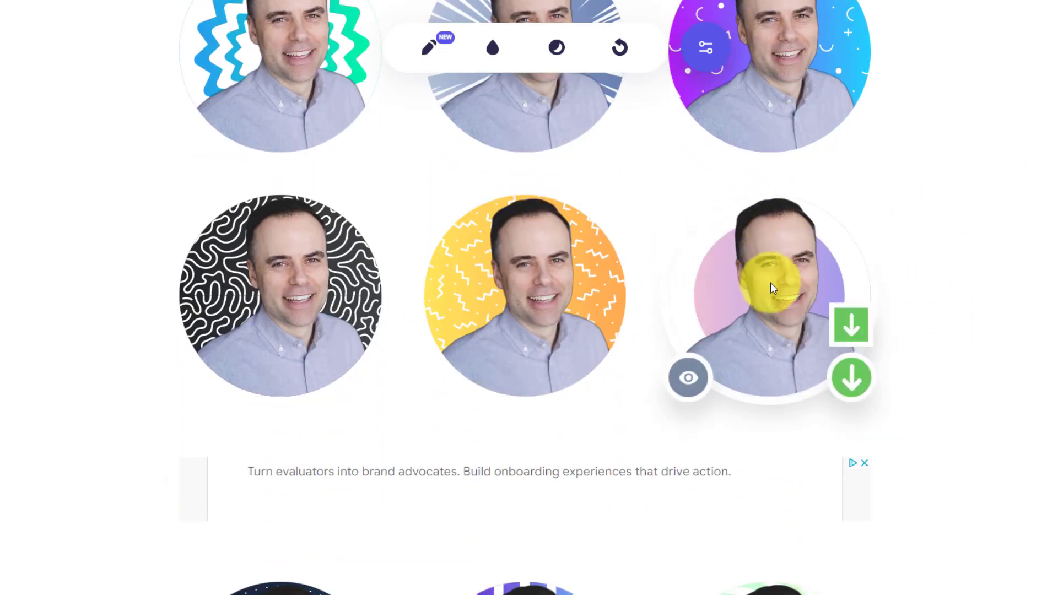
pyautogui.scroll(10, 878, 292)
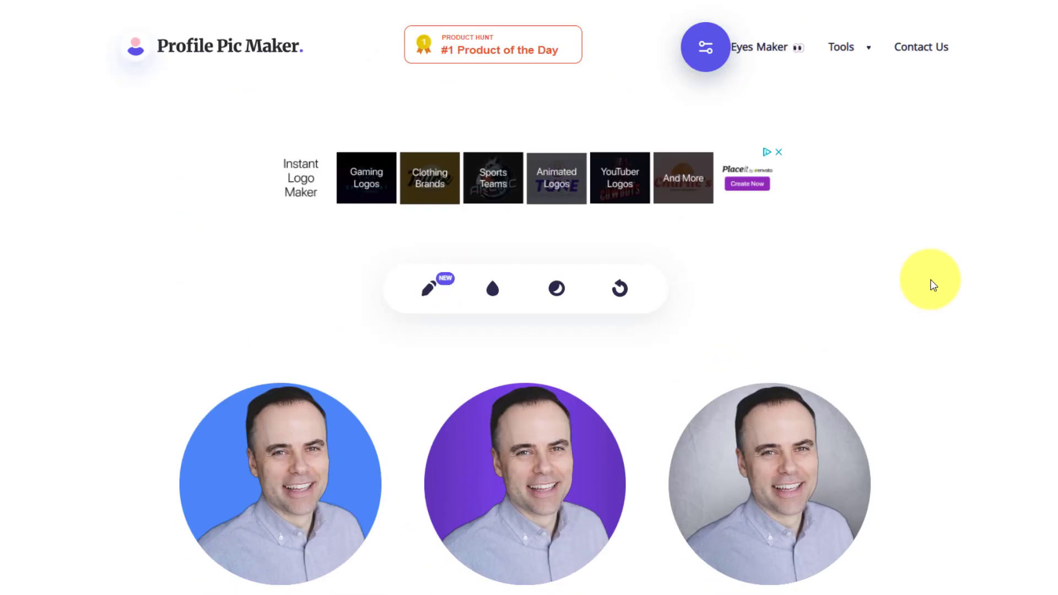
pyautogui.scroll(-1, 934, 285)
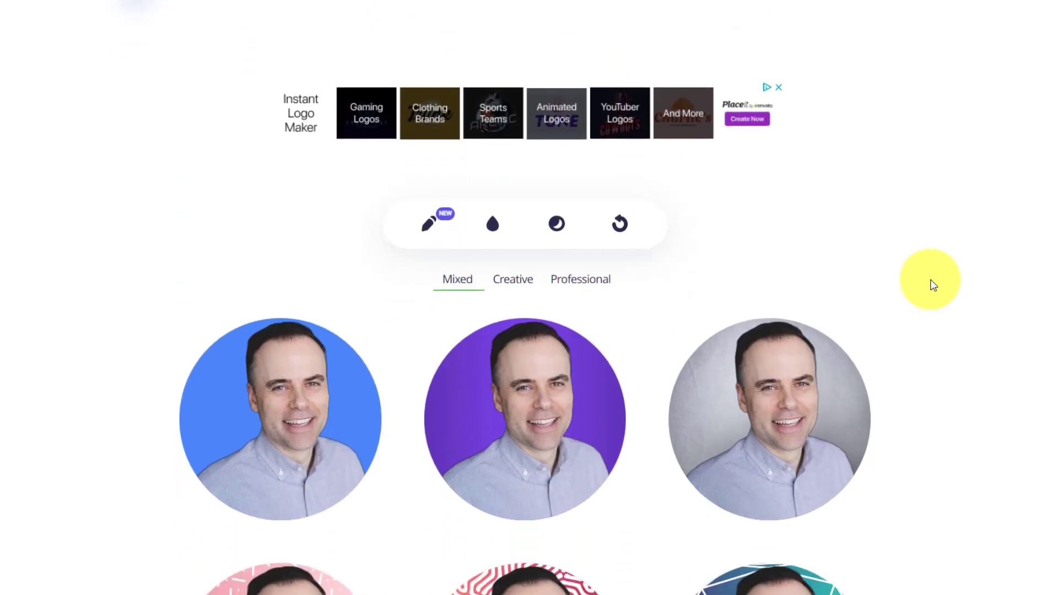
# - Filter the gallery to Creative styles, then to Professional styles
pyautogui.click(513, 284)
pyautogui.scroll(-2, 977, 288)
pyautogui.click(573, 151)
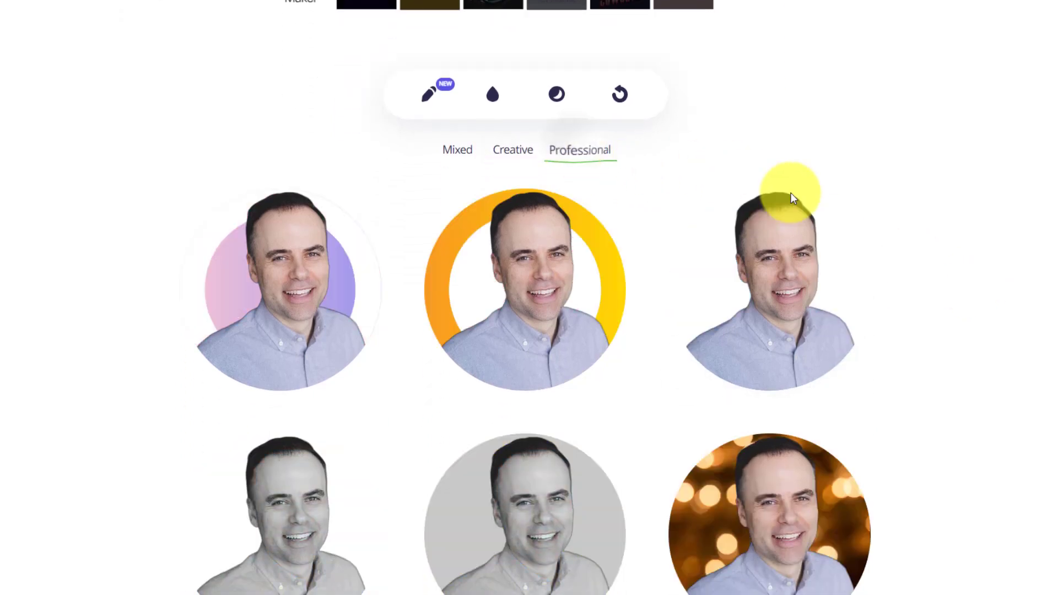
pyautogui.scroll(-3, 925, 227)
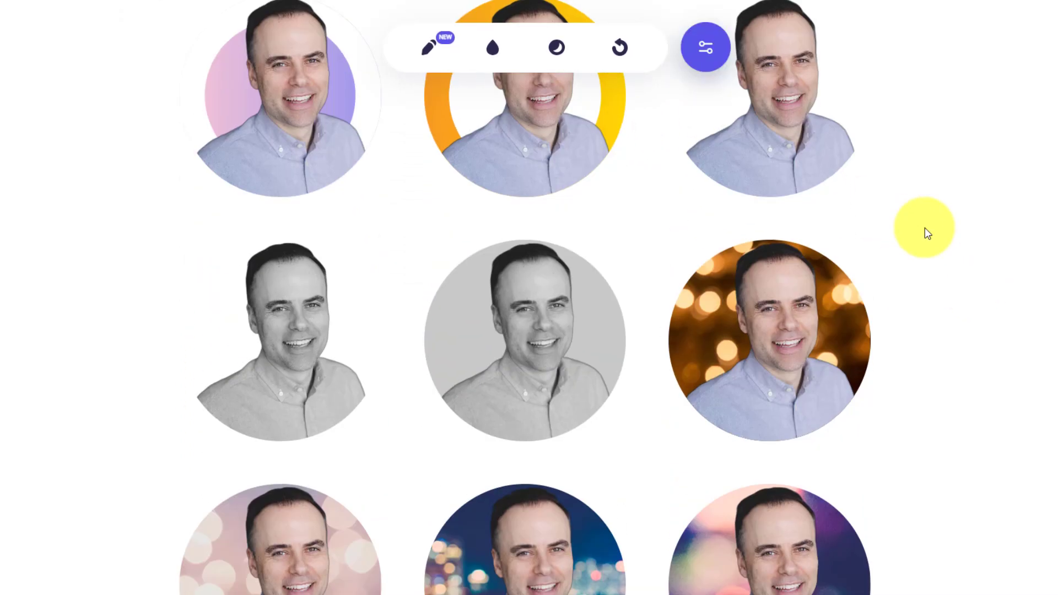
pyautogui.scroll(3, 925, 227)
pyautogui.scroll(1, 937, 235)
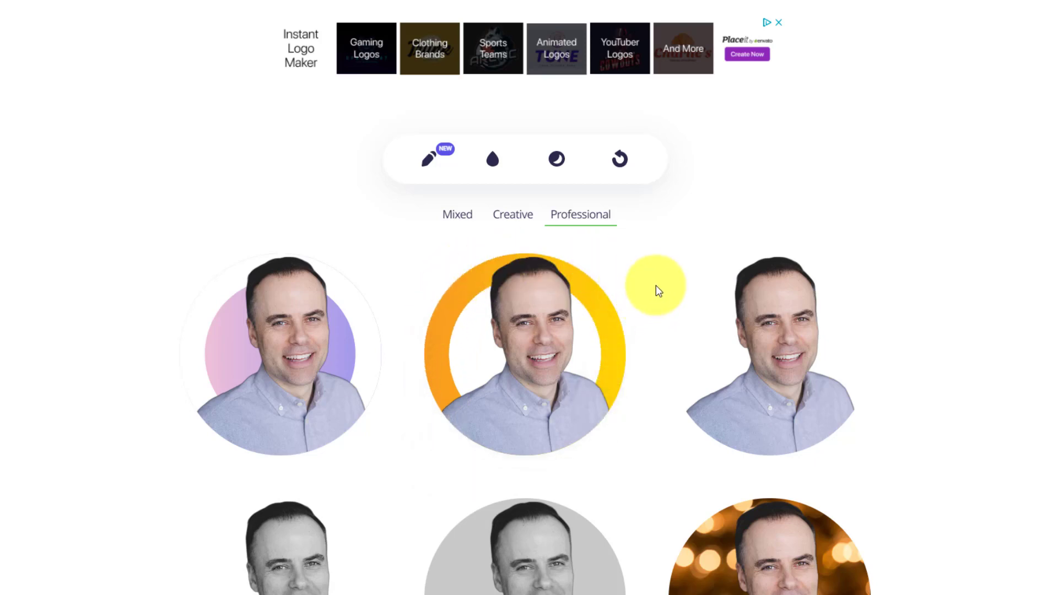
pyautogui.moveTo(550, 322)
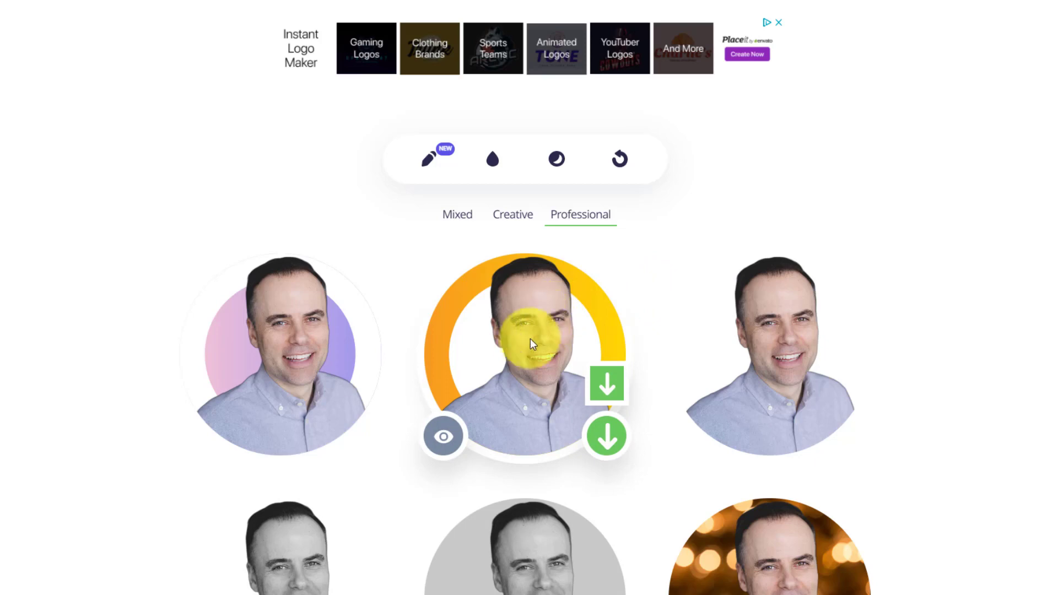
pyautogui.click(444, 439)
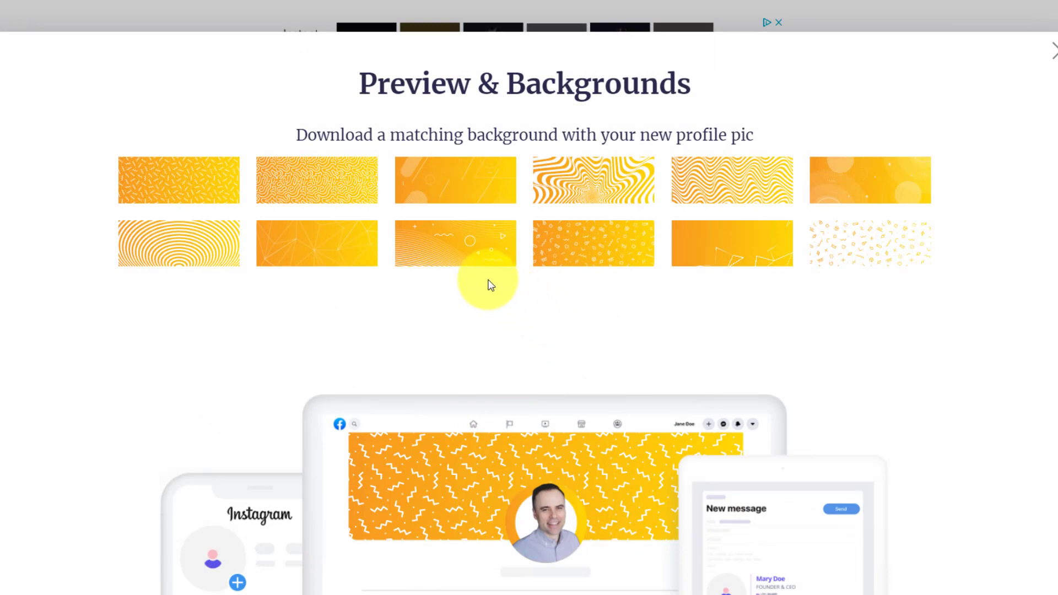
pyautogui.click(479, 256)
pyautogui.click(456, 191)
pyautogui.click(331, 192)
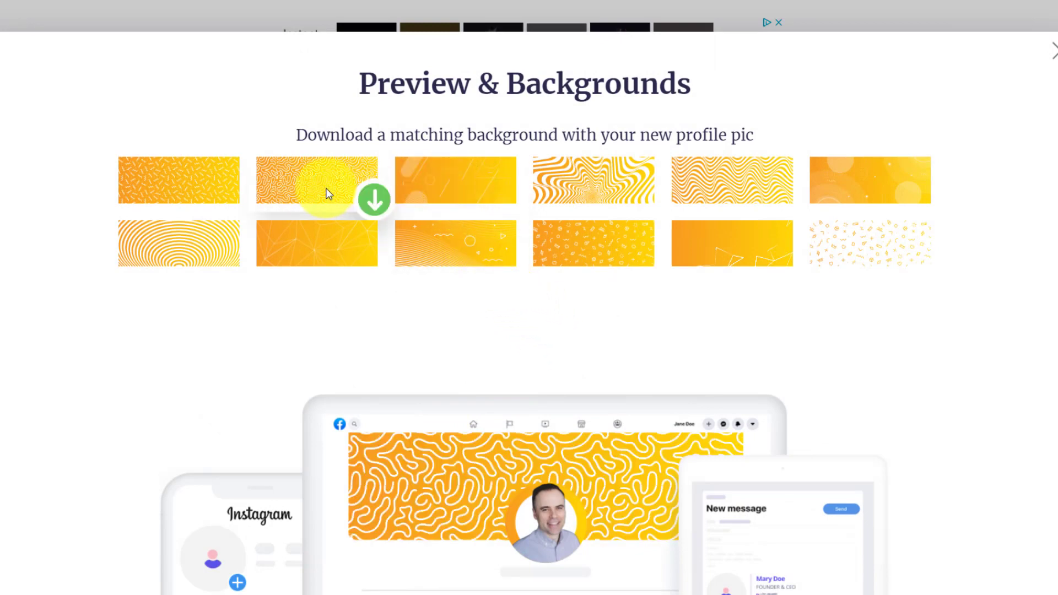
pyautogui.click(203, 184)
pyautogui.click(192, 238)
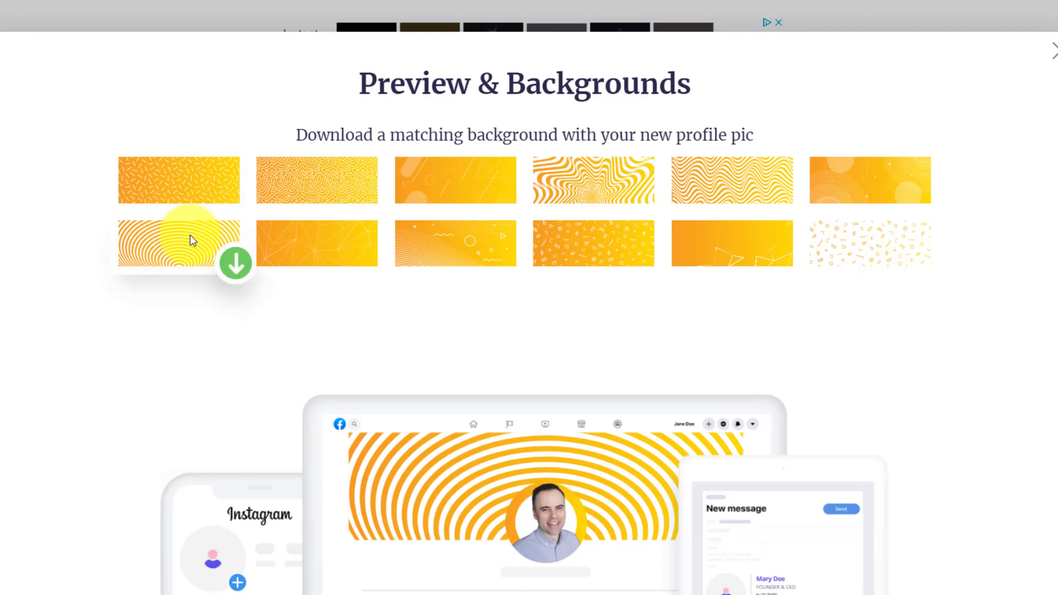
pyautogui.click(431, 172)
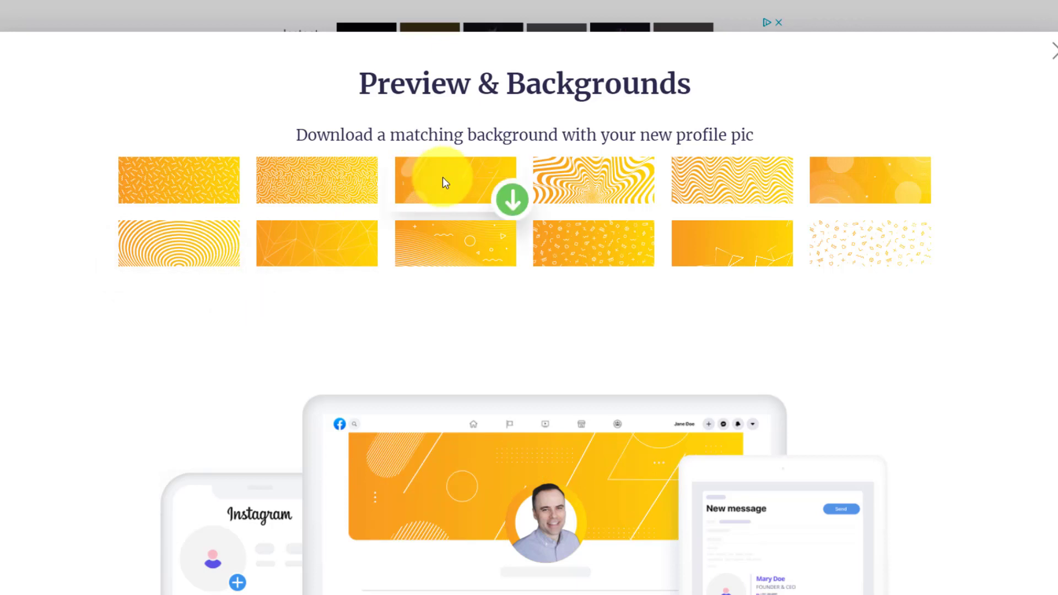
pyautogui.click(354, 184)
pyautogui.click(457, 242)
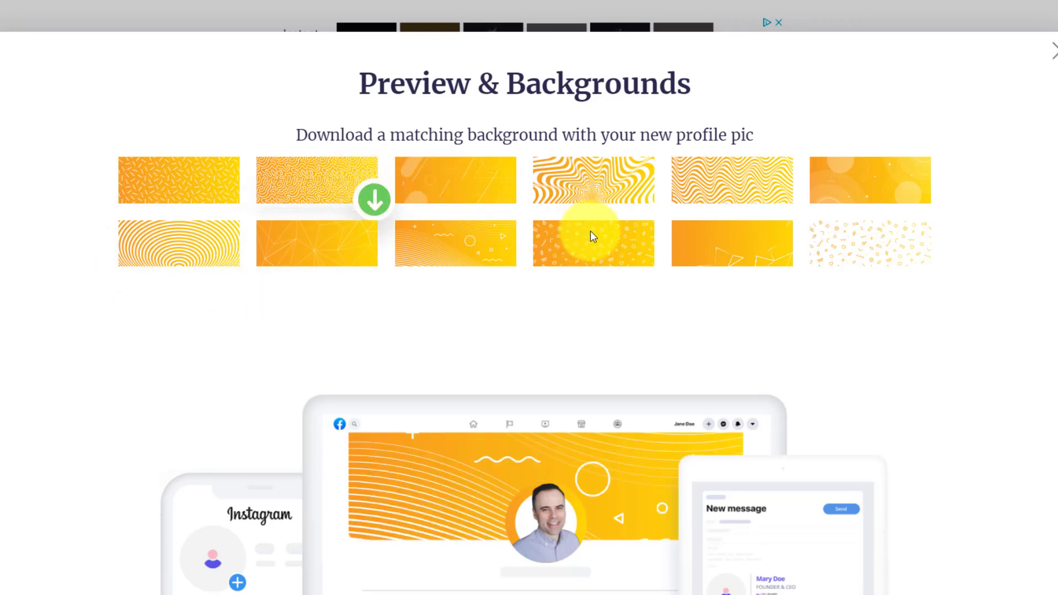
pyautogui.click(600, 241)
pyautogui.click(469, 193)
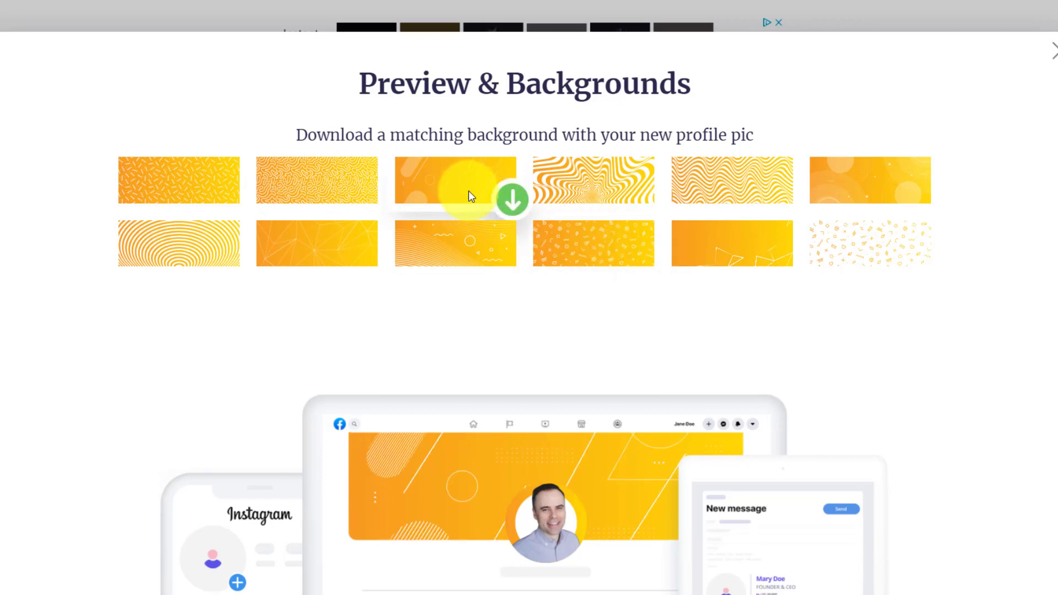
pyautogui.click(1052, 49)
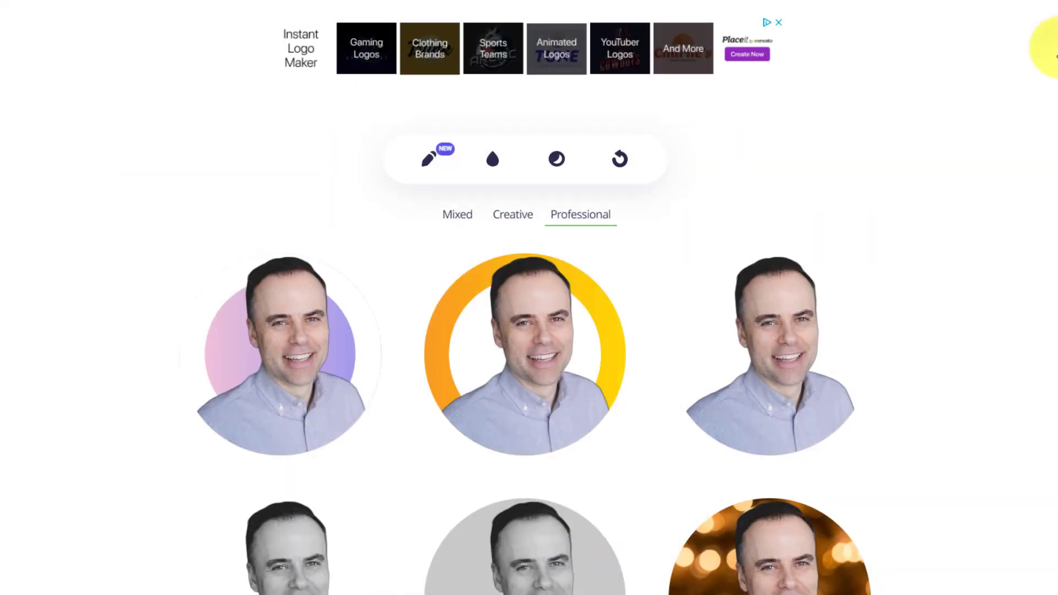
# - Bring up the DeGraeve Color Palette Generator with its sample lotus palettes
pyautogui.moveTo(555, 355)
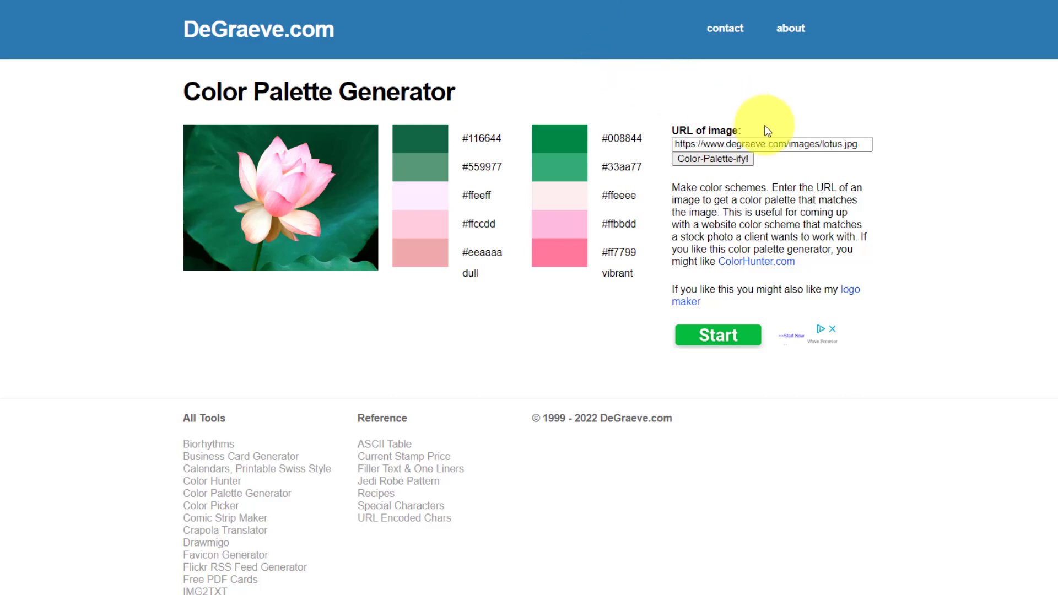
# - Replace the image URL with the Pexels paint photo link and generate its palettes
pyautogui.tripleClick(767, 144)
pyautogui.hotkey('ctrl', 'v')
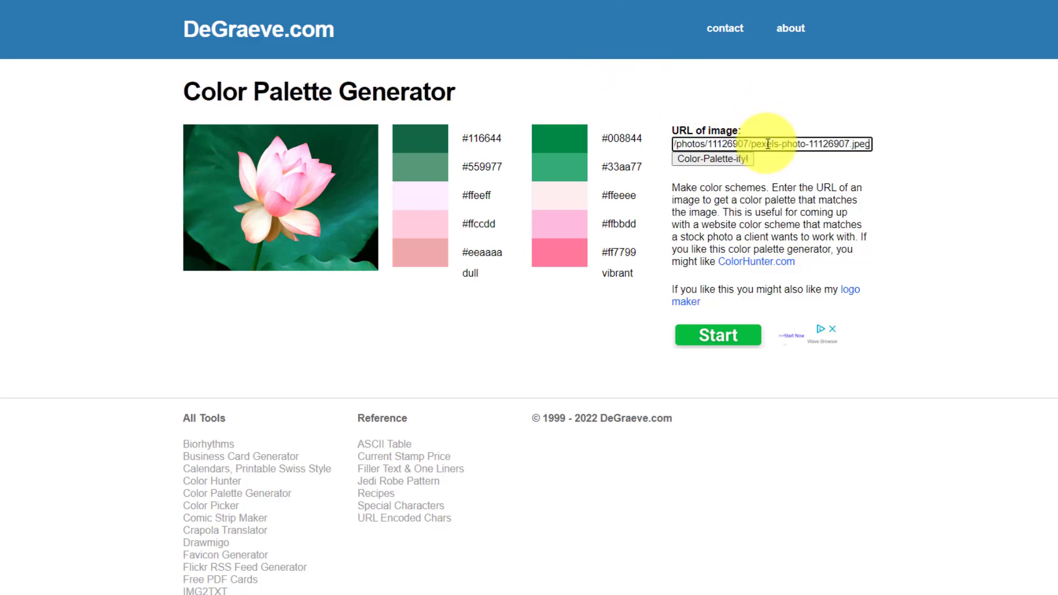
pyautogui.click(723, 161)
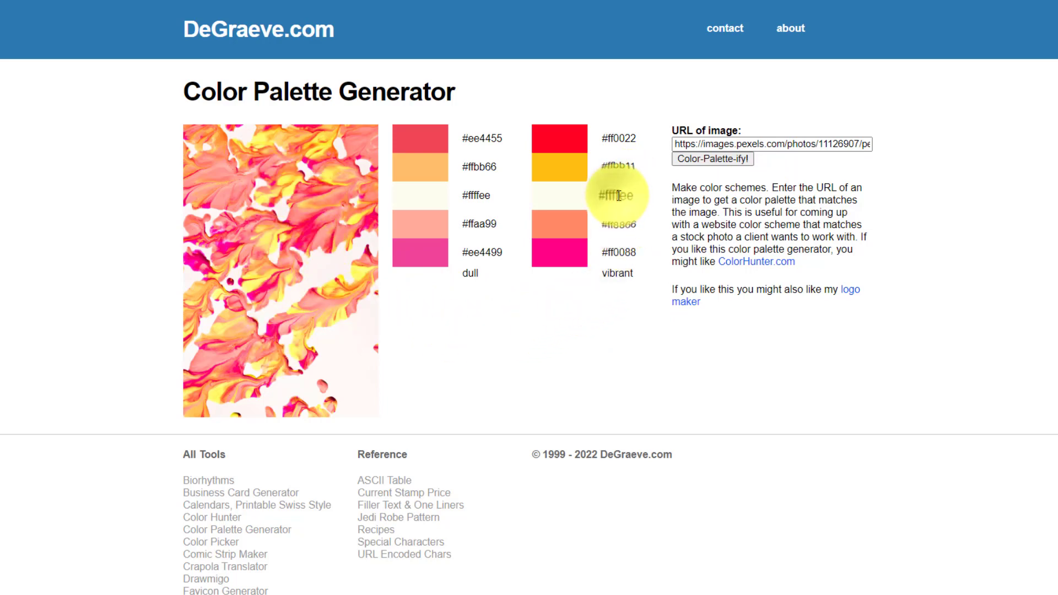
# - Select the hex codes #ff8866, #ff0088, #ff0022 and #ee4499, clearing each selection
pyautogui.doubleClick(621, 226)
pyautogui.doubleClick(619, 253)
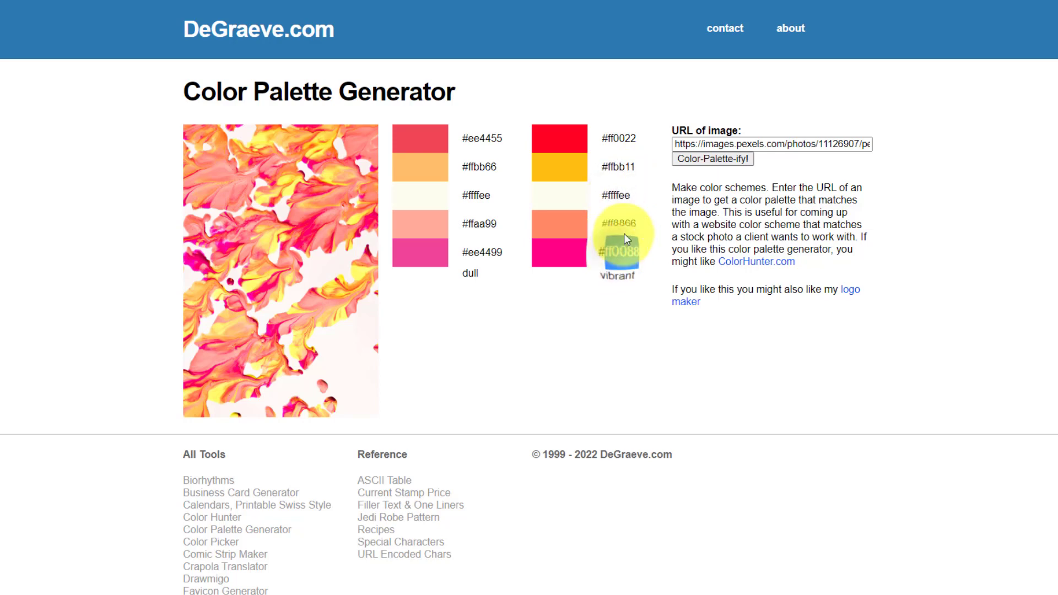
pyautogui.doubleClick(623, 138)
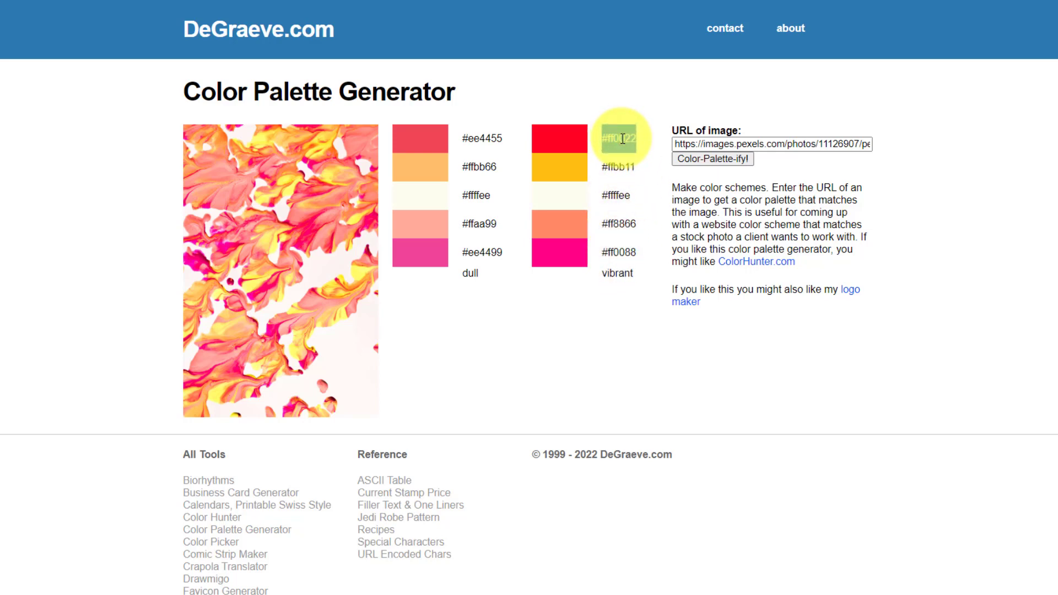
pyautogui.click(545, 329)
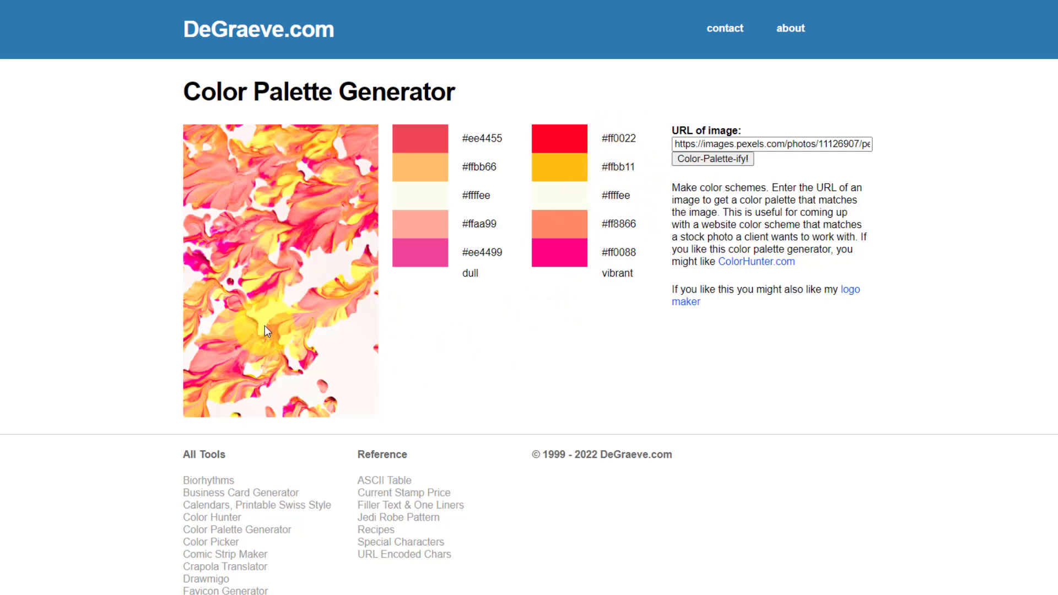
pyautogui.click(538, 317)
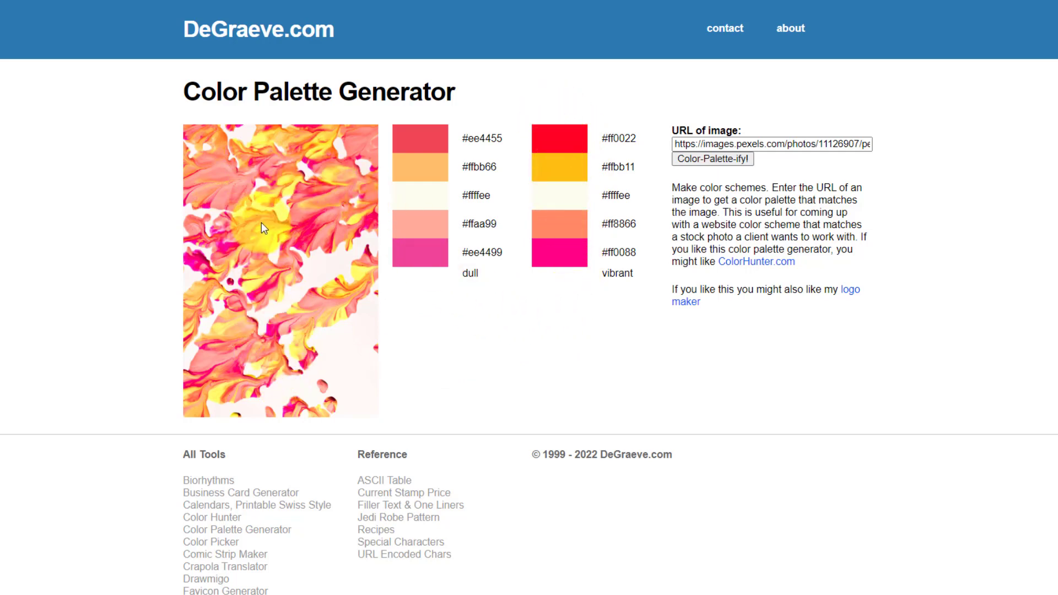
pyautogui.click(483, 329)
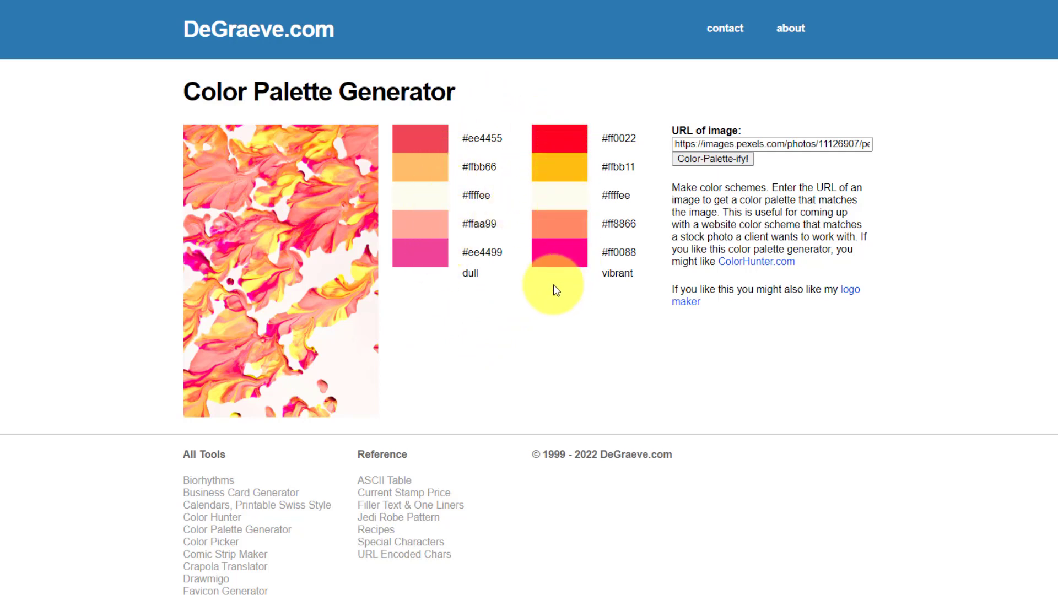
pyautogui.tripleClick(490, 258)
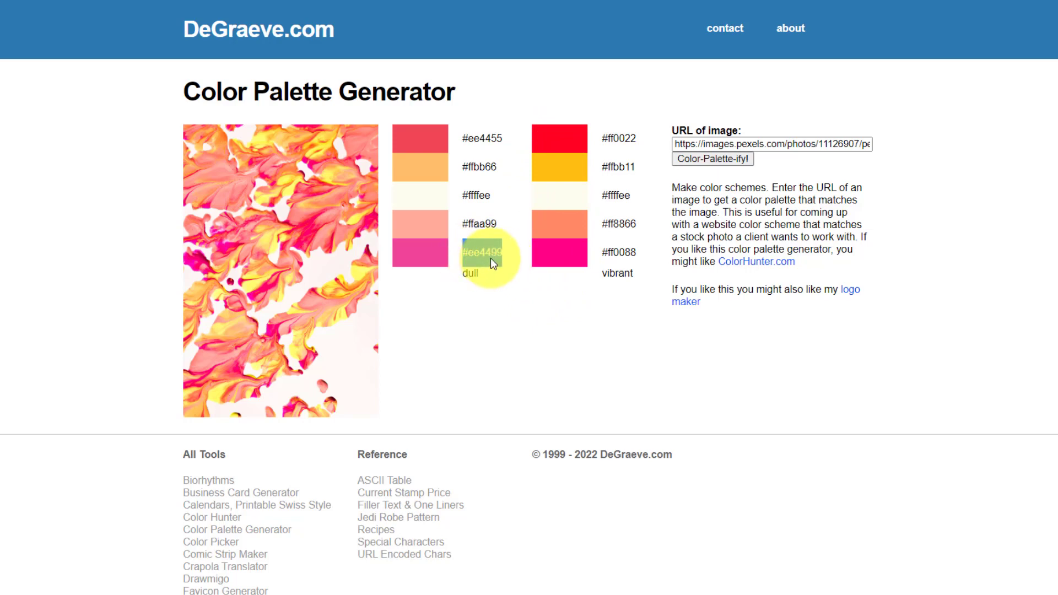
pyautogui.click(498, 336)
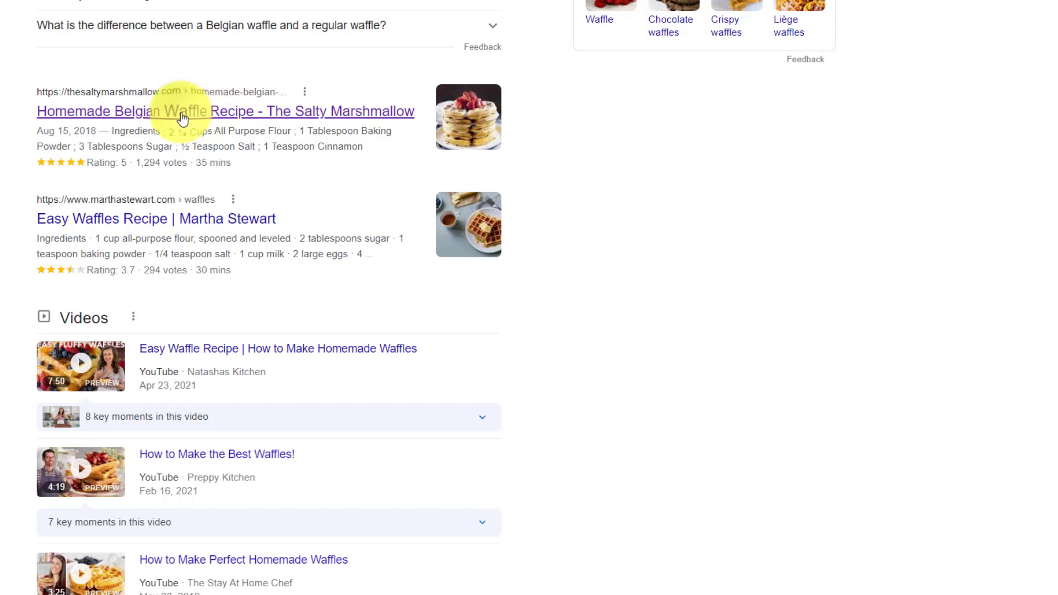
# - Open 'Homemade Belgian Waffle Recipe - The Salty Marshmallow' from the search results
pyautogui.click(182, 118)
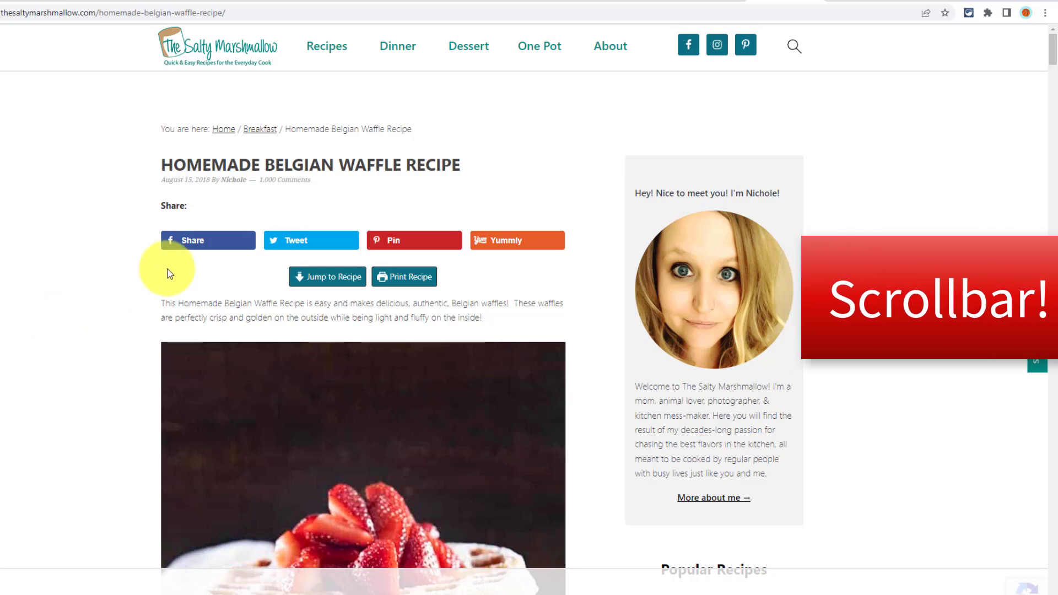
# - Scroll through the ad-heavy Belgian waffle post, then select its URL in the address bar
pyautogui.scroll(-5, 147, 290)
pyautogui.scroll(-8, 147, 290)
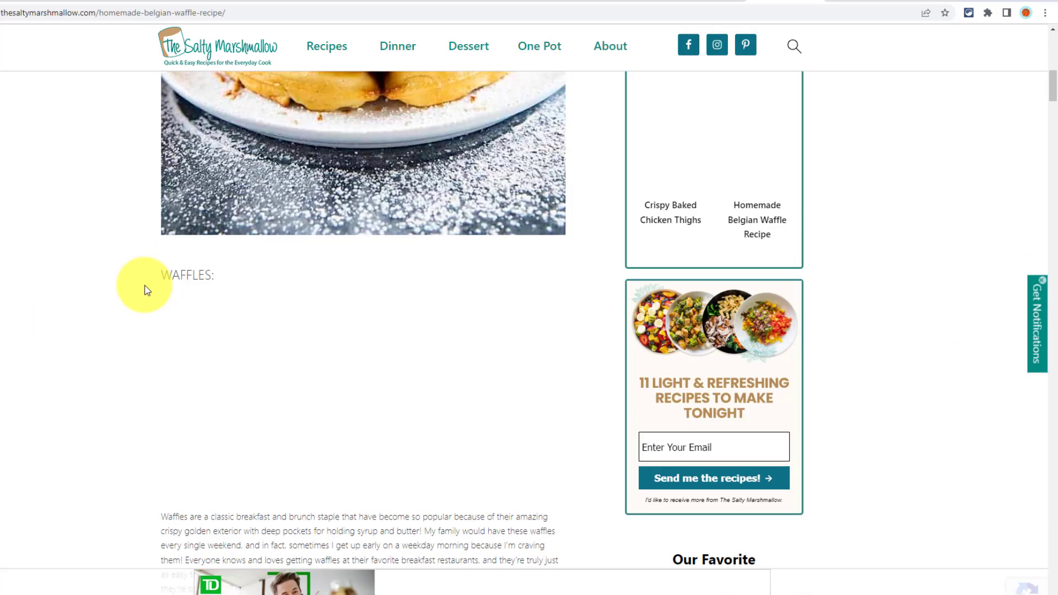
pyautogui.scroll(-8, 146, 289)
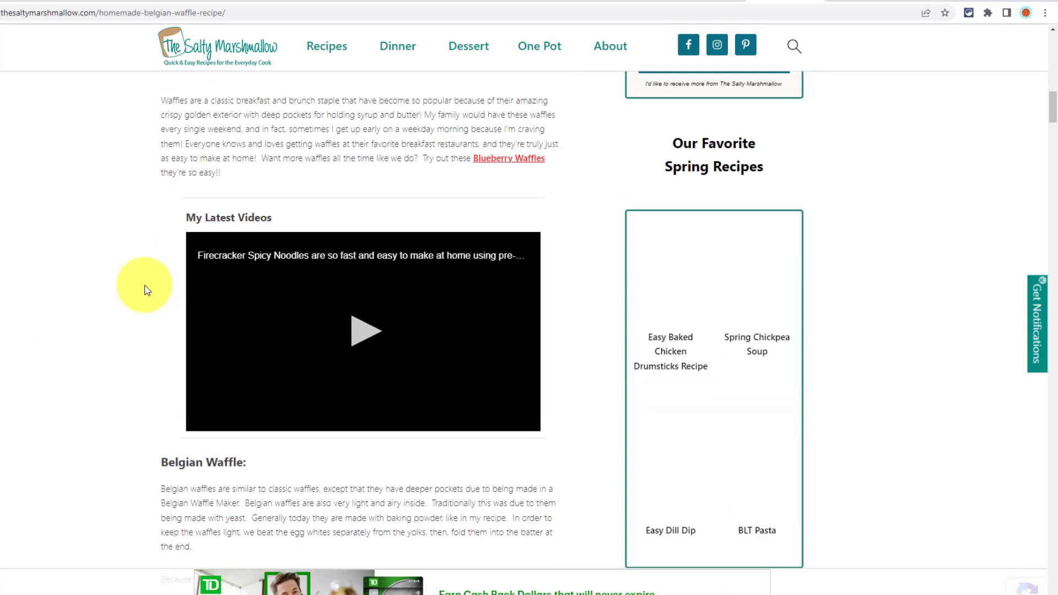
pyautogui.scroll(-10, 147, 290)
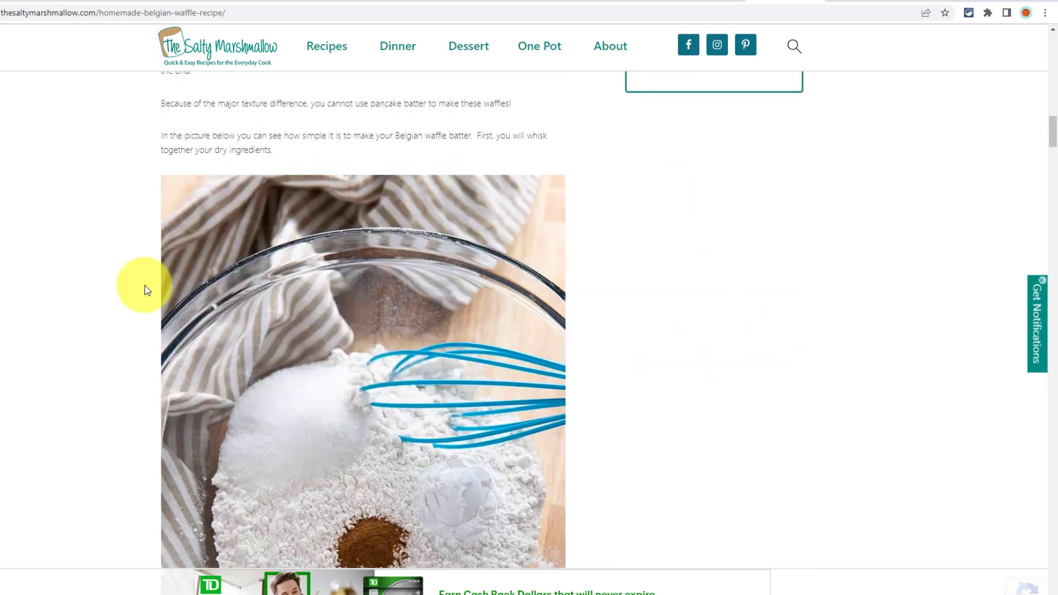
pyautogui.scroll(-5, 147, 290)
pyautogui.scroll(3, 146, 288)
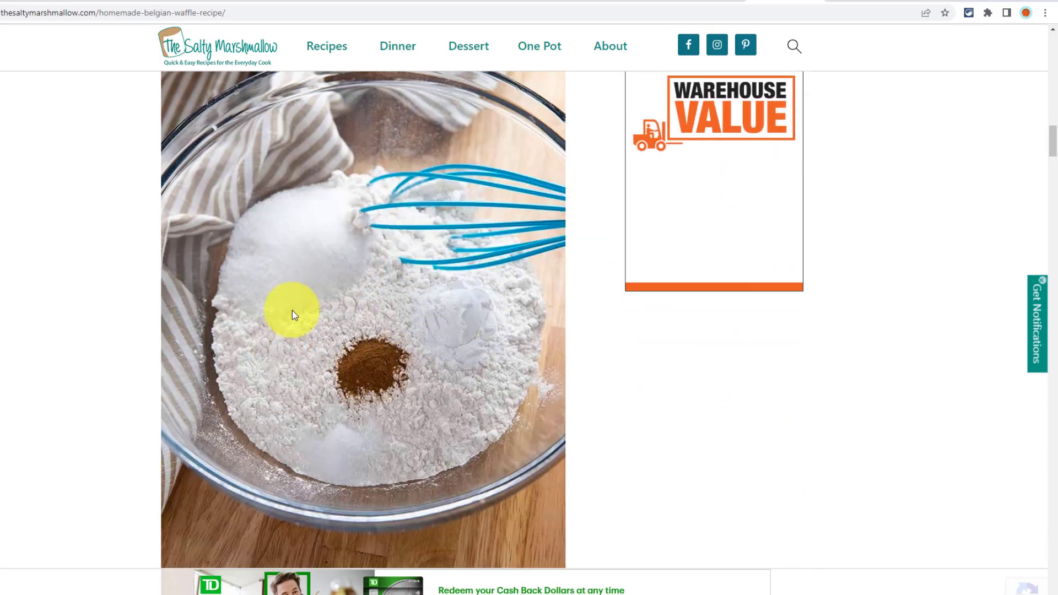
pyautogui.scroll(-5, 136, 303)
pyautogui.scroll(-9, 136, 304)
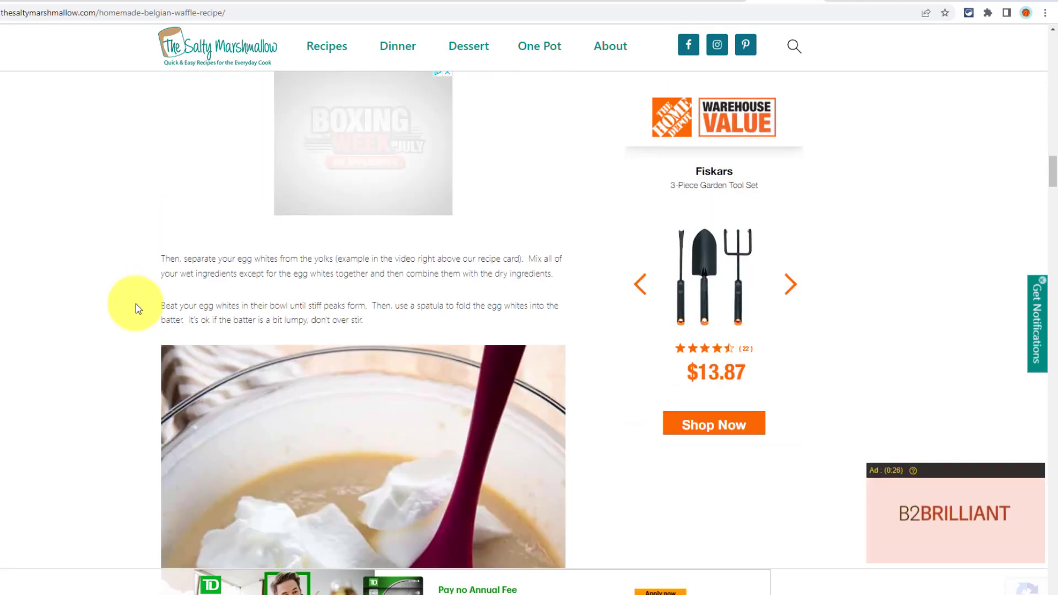
pyautogui.scroll(10, 136, 303)
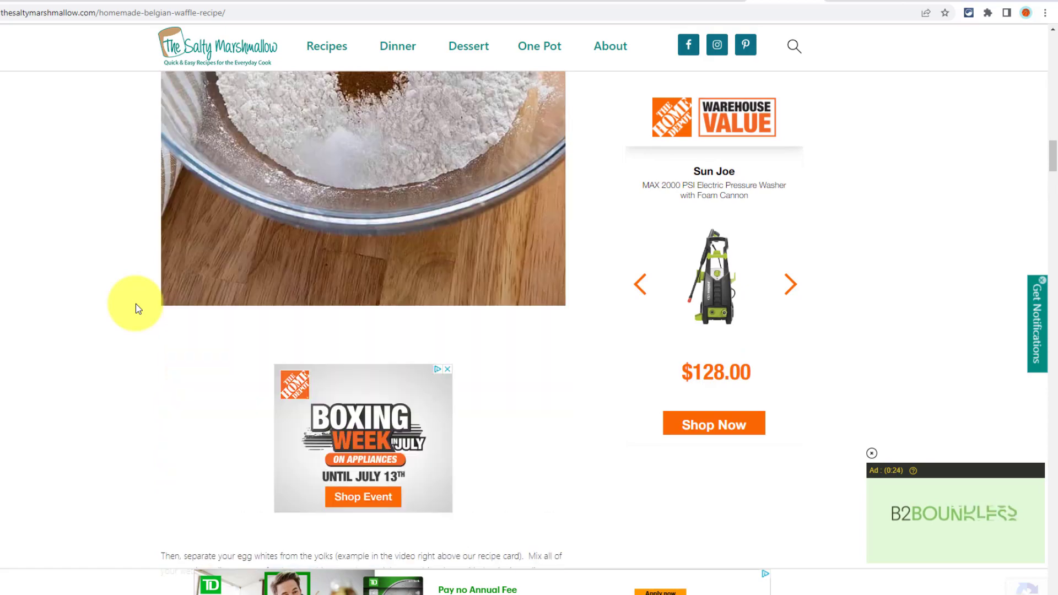
pyautogui.scroll(5, 136, 304)
pyautogui.scroll(-10, 136, 303)
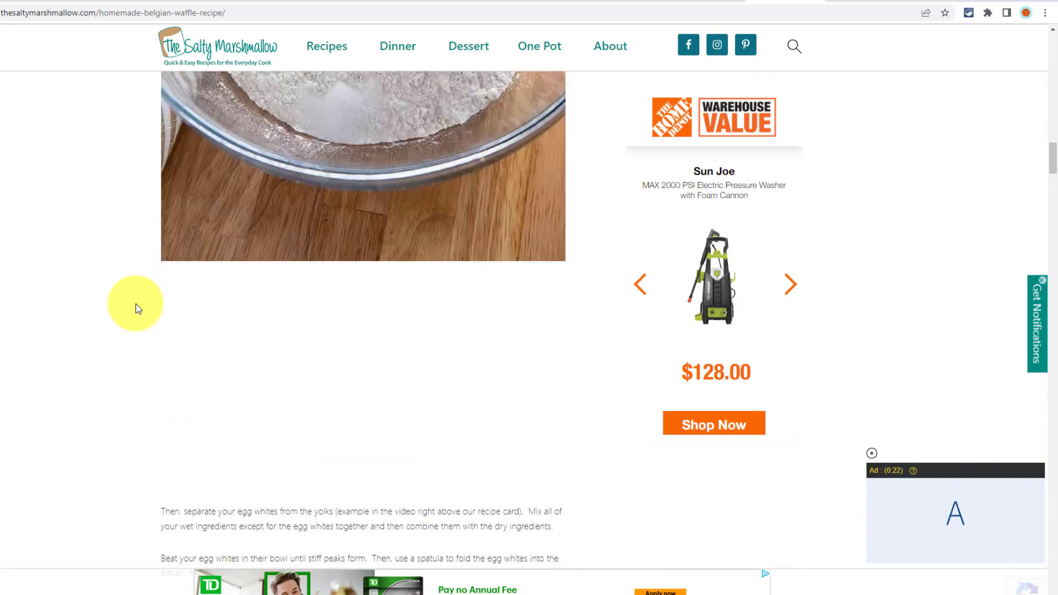
pyautogui.scroll(-15, 135, 304)
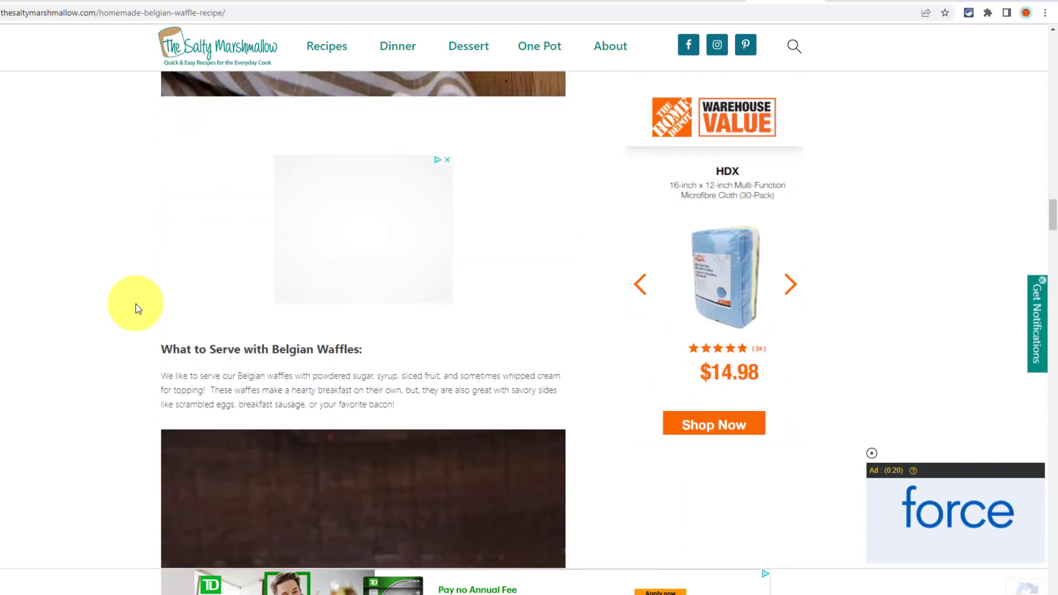
pyautogui.scroll(-4, 136, 303)
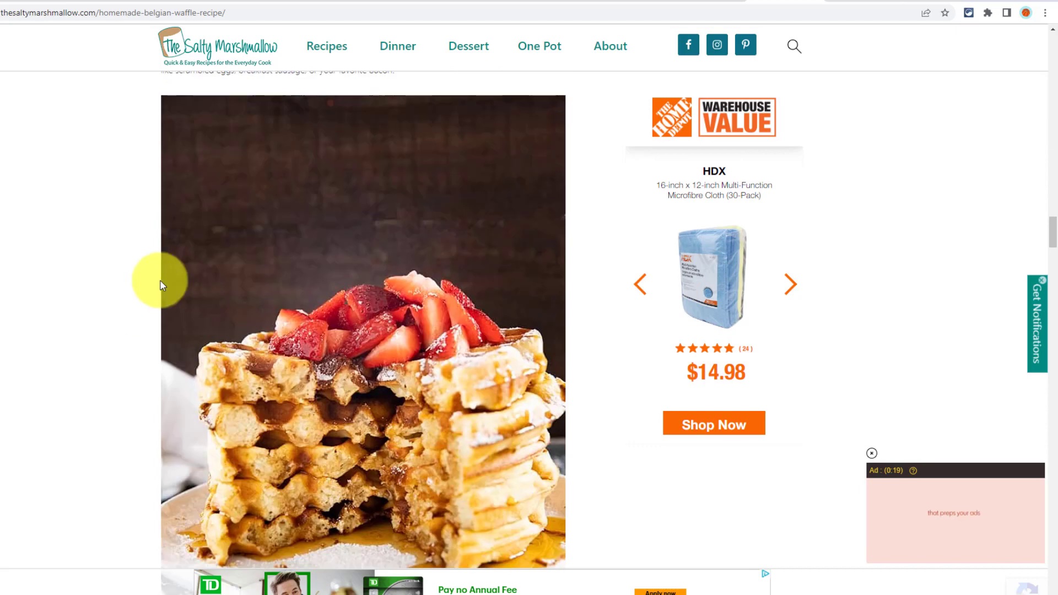
pyautogui.click(177, 13)
pyautogui.hotkey('ctrl', 'c')
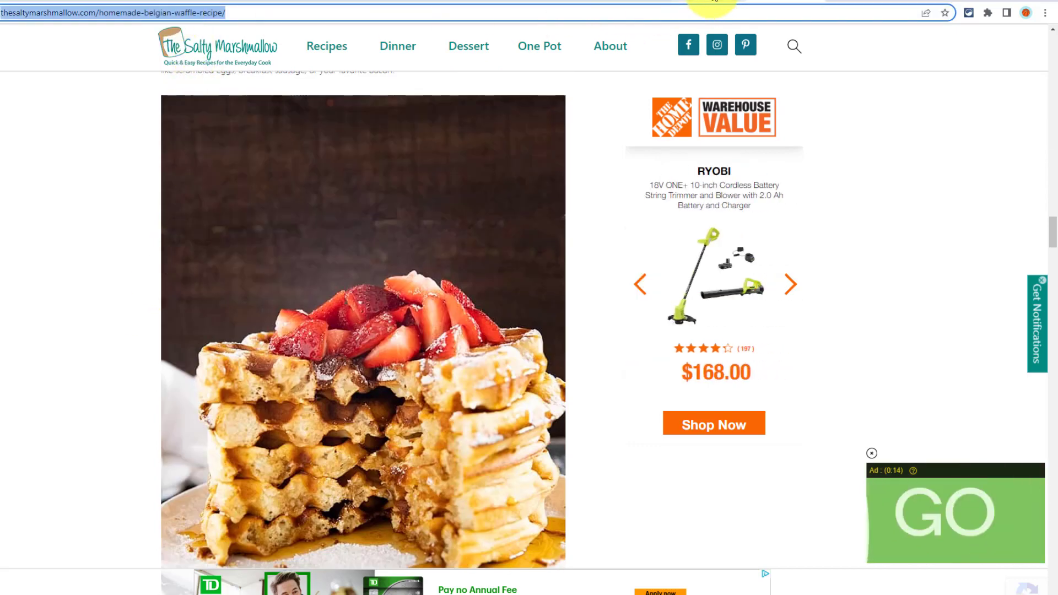
# - Paste the waffle post link into Just the Recipe to get the 35-minute, 8-serving recipe
pyautogui.click(712, 2)
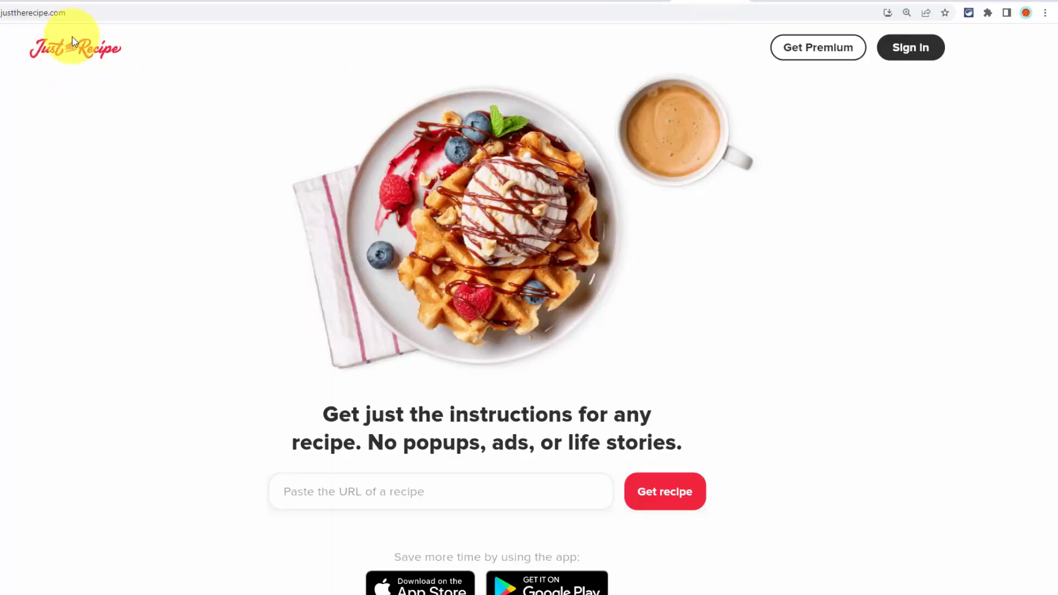
pyautogui.click(339, 491)
pyautogui.hotkey('ctrl', 'v')
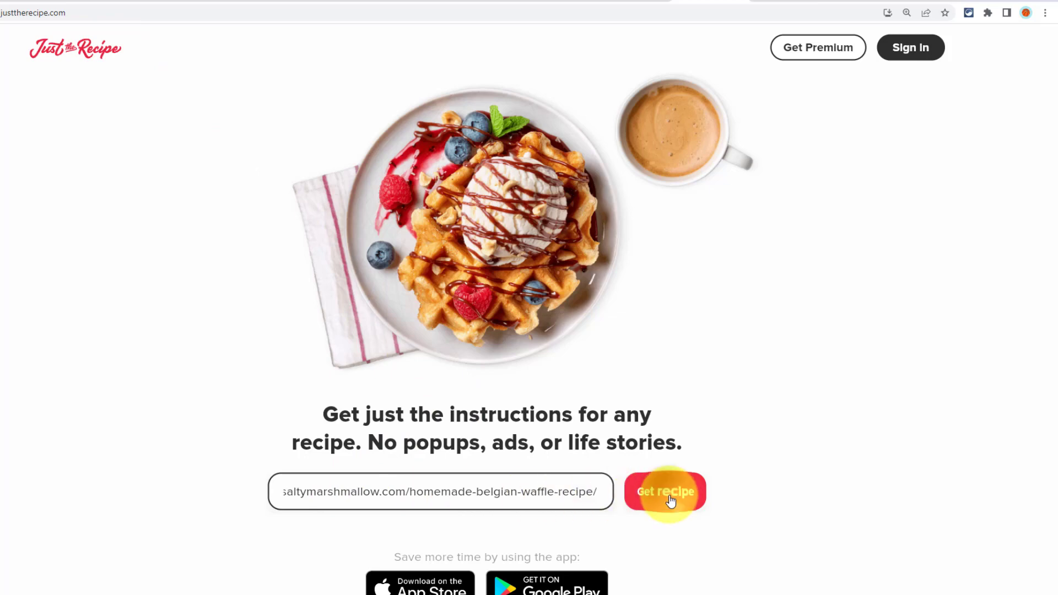
pyautogui.click(667, 496)
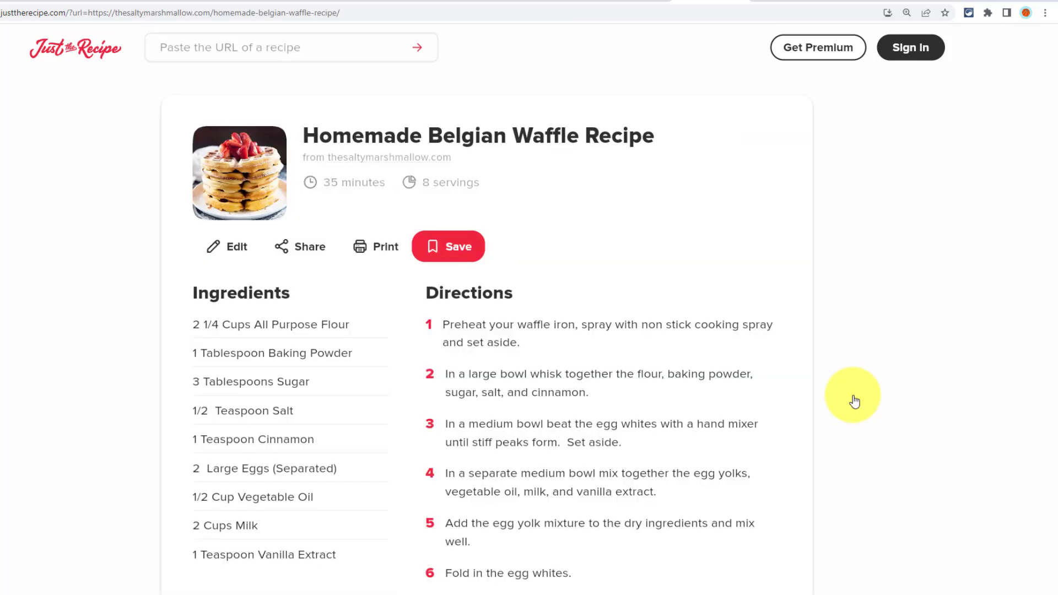
pyautogui.scroll(-1, 927, 279)
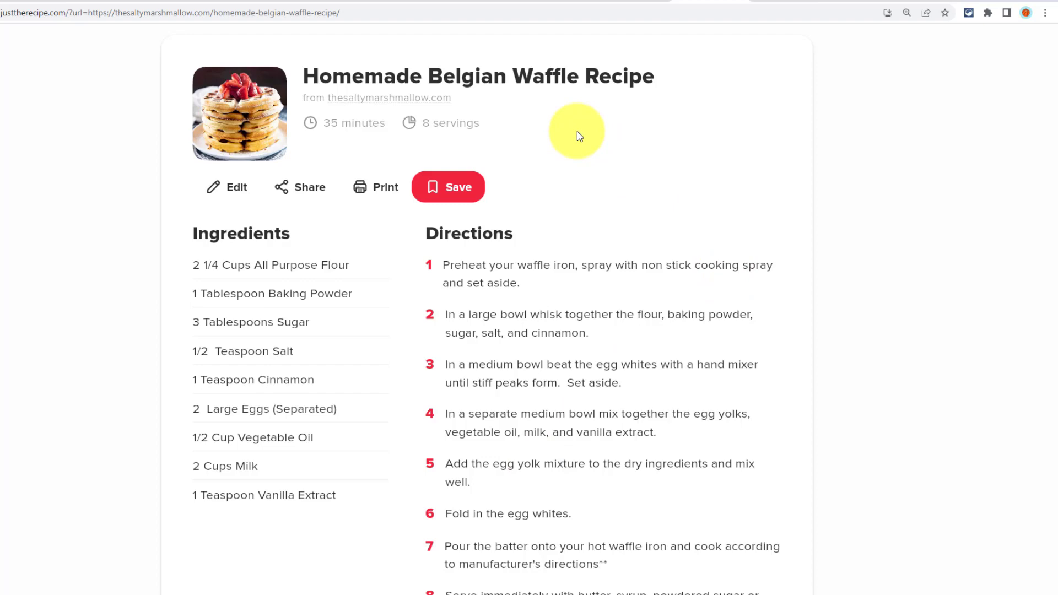
pyautogui.click(226, 190)
pyautogui.scroll(-2, 314, 331)
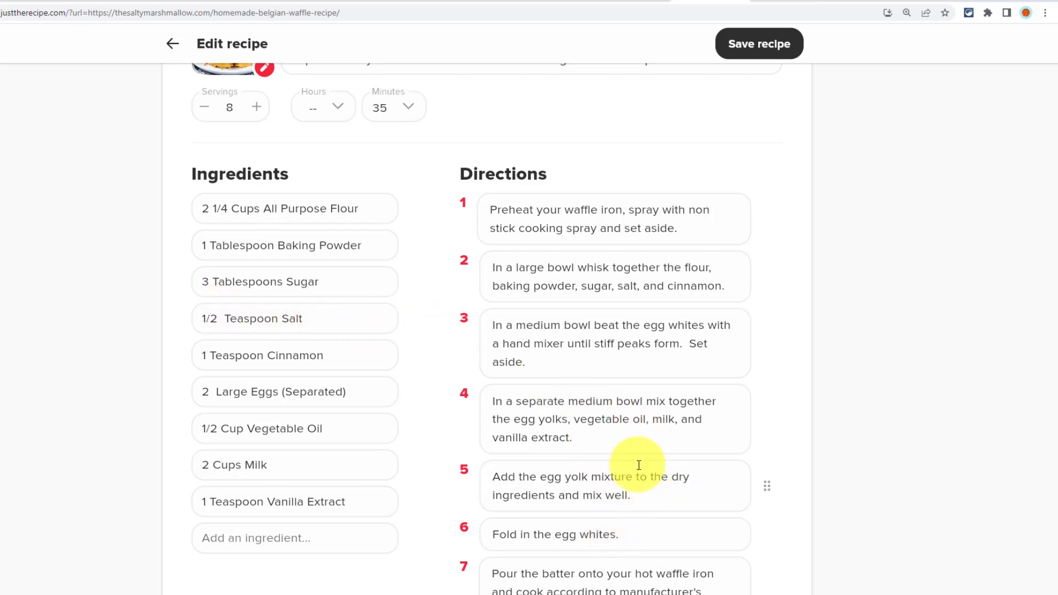
pyautogui.scroll(-2, 629, 472)
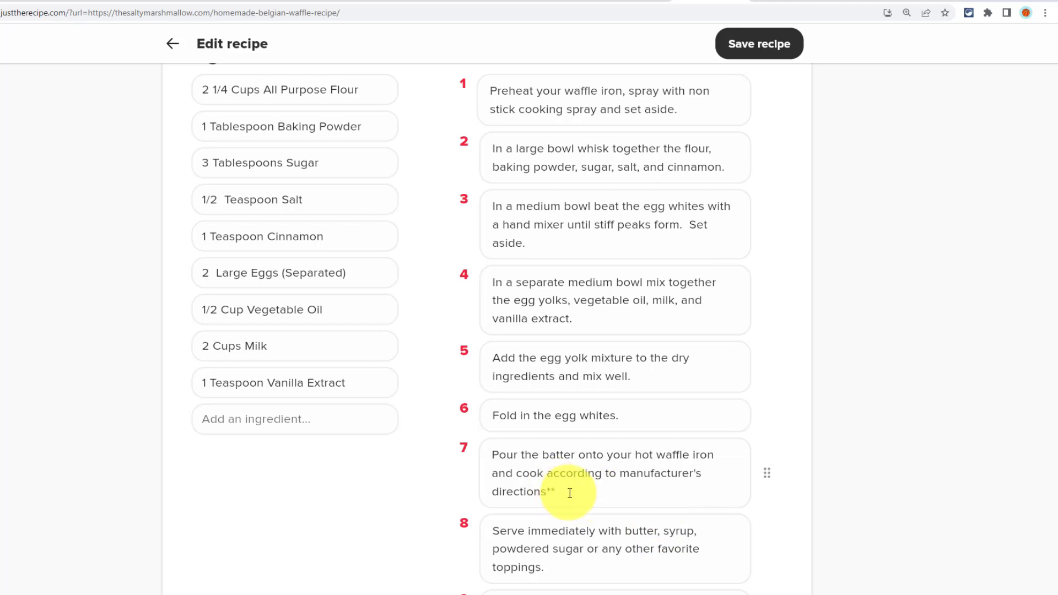
pyautogui.moveTo(570, 493); pyautogui.dragTo(547, 473)
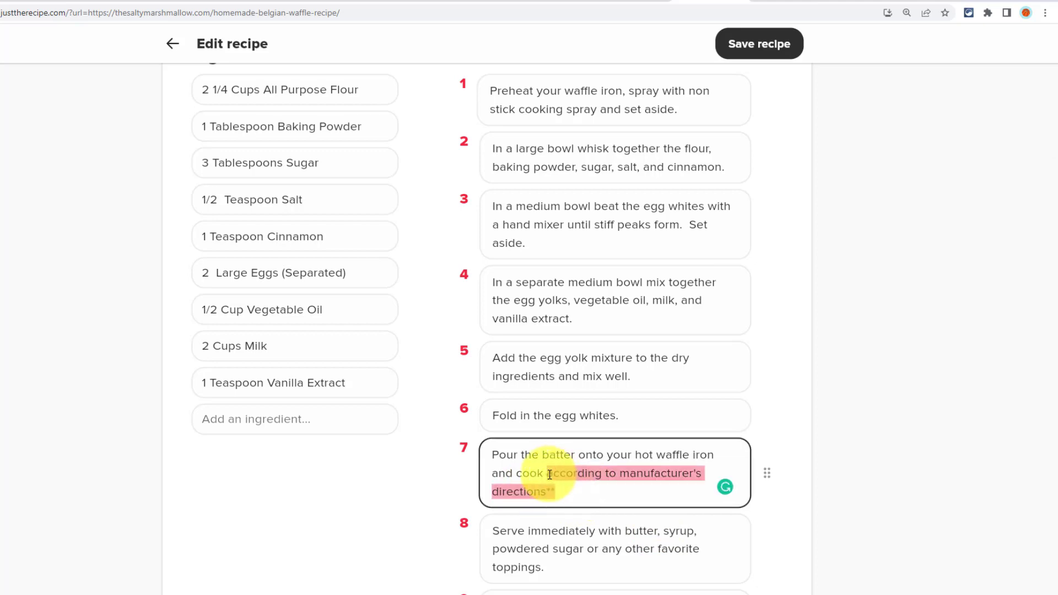
pyautogui.click(907, 380)
pyautogui.scroll(4, 908, 380)
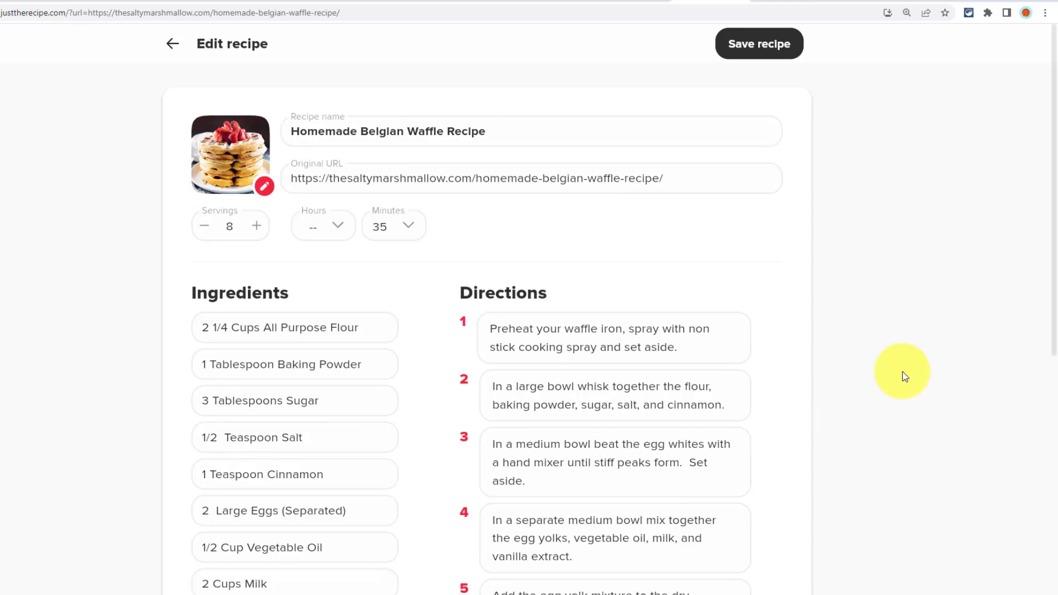
pyautogui.click(173, 45)
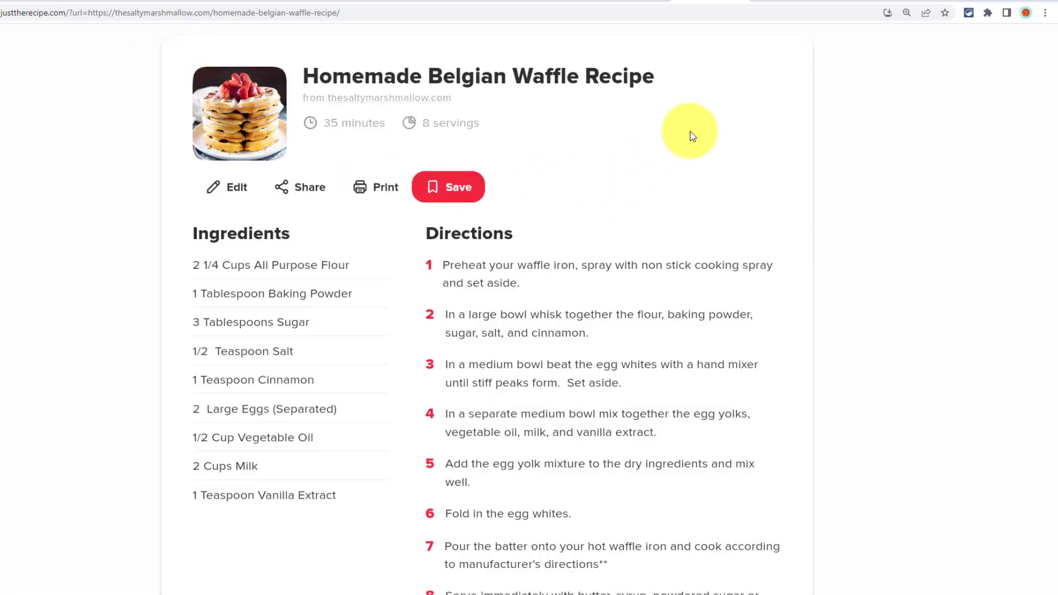
# - Go back to the Salty Marshmallow Belgian waffle page and scroll down to its recipe card's ingredients
pyautogui.click(782, 1)
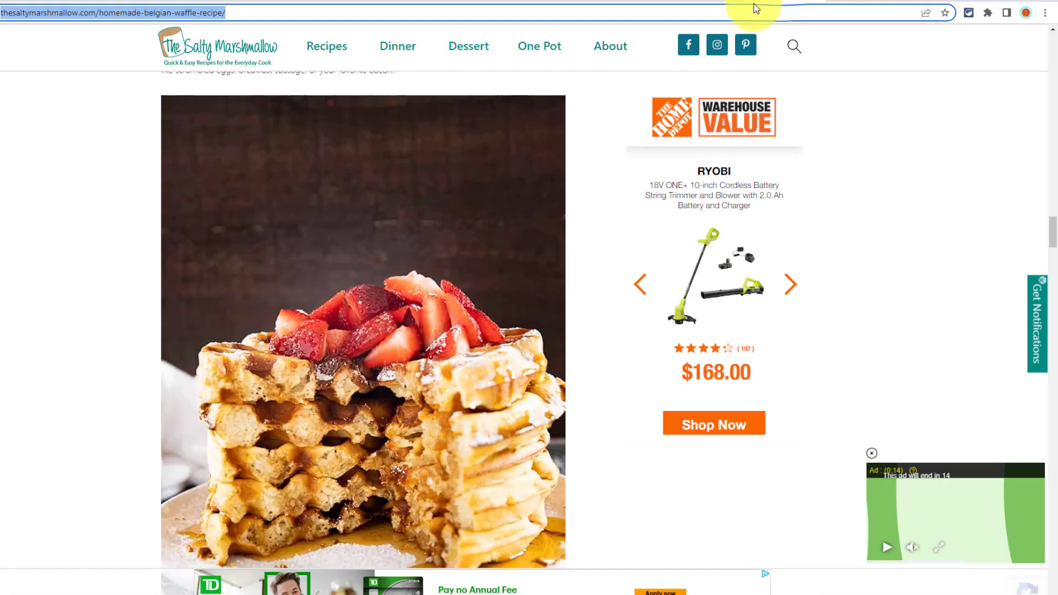
pyautogui.scroll(-5, 118, 338)
pyautogui.scroll(-15, 118, 337)
pyautogui.scroll(-10, 118, 337)
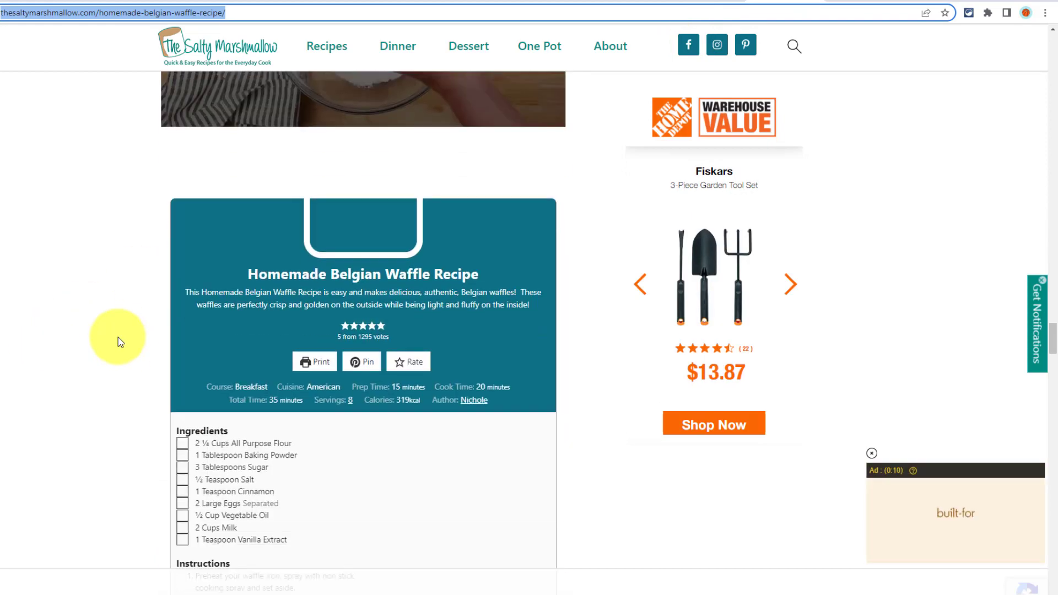
pyautogui.scroll(-2, 118, 337)
pyautogui.scroll(-1, 118, 337)
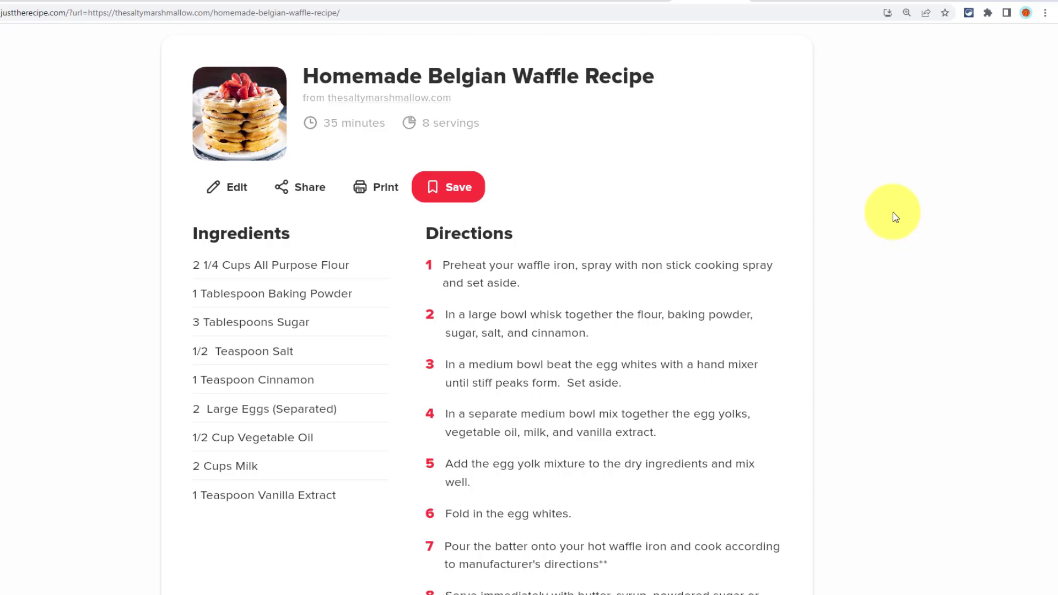
# - Try the red Save button on the Just the Recipe waffle page, then close the Sign in for free modal
pyautogui.scroll(1, 883, 220)
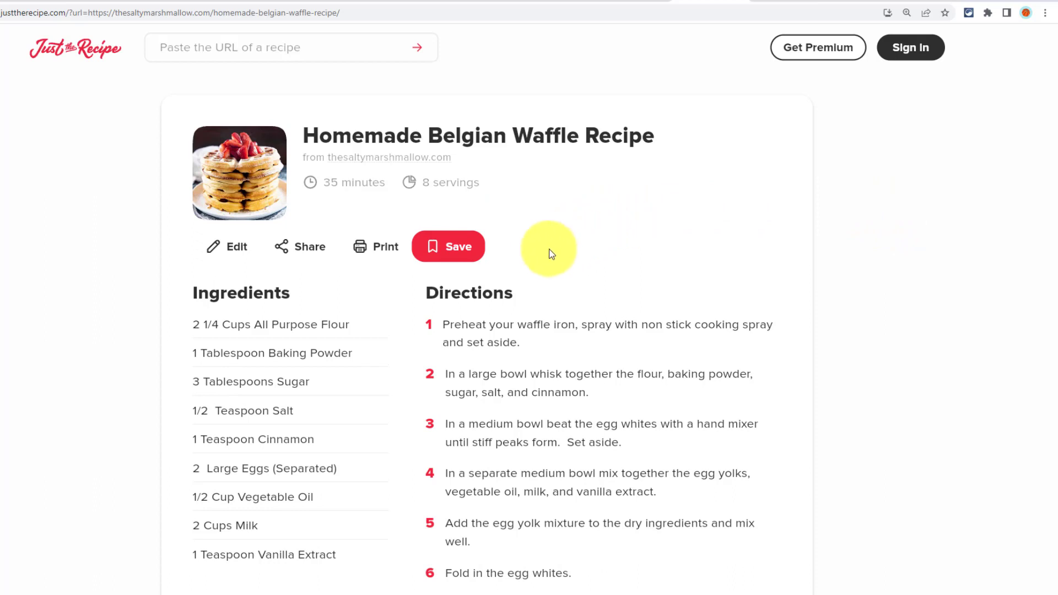
pyautogui.click(452, 255)
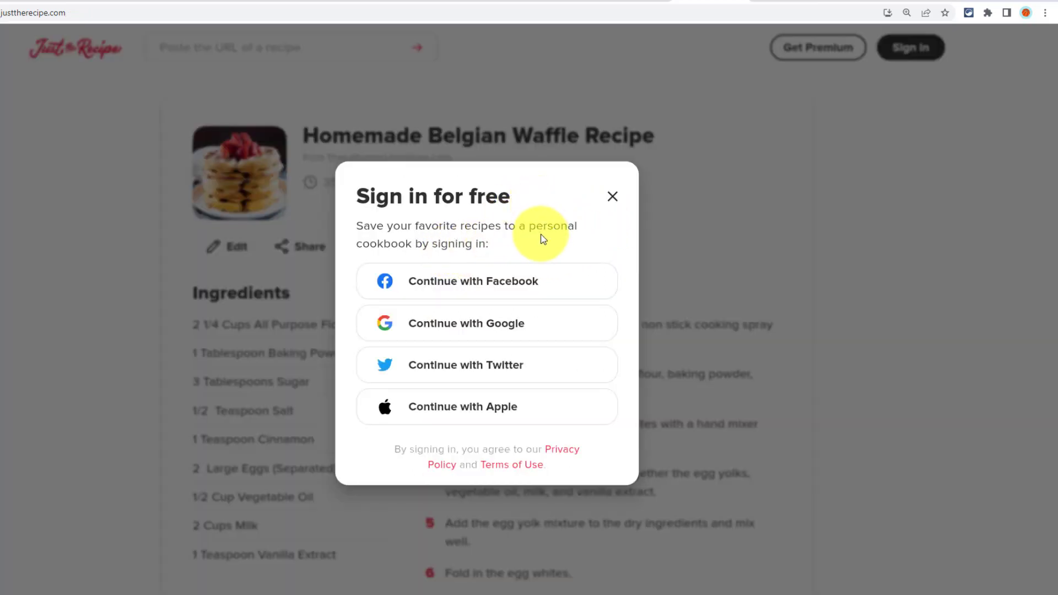
pyautogui.click(613, 197)
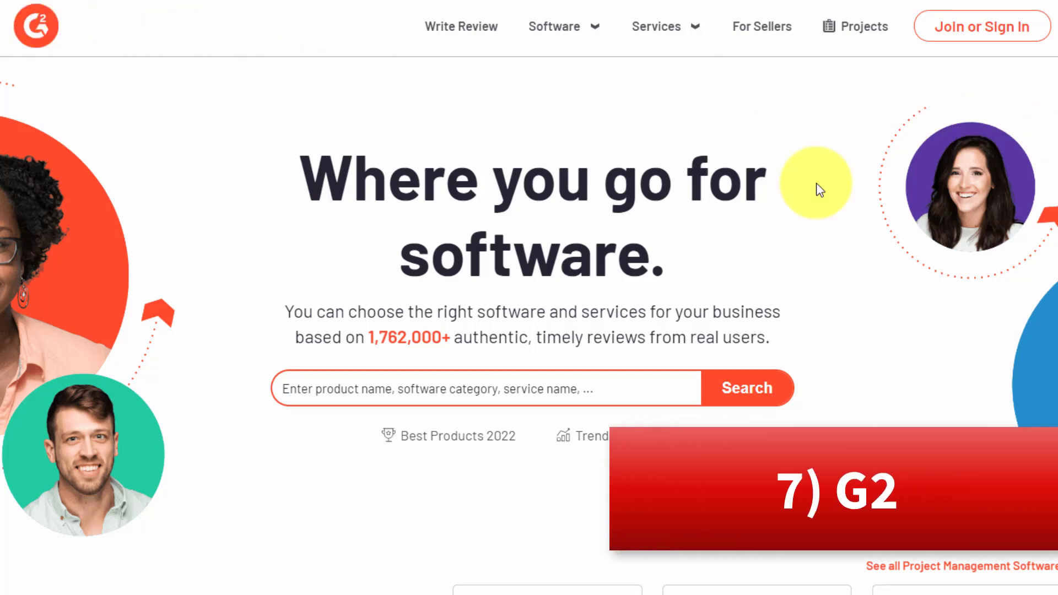
# - Find Most Popular Software Categories on G2's home page and open Trello under Project Management
pyautogui.scroll(-7, 529, 298)
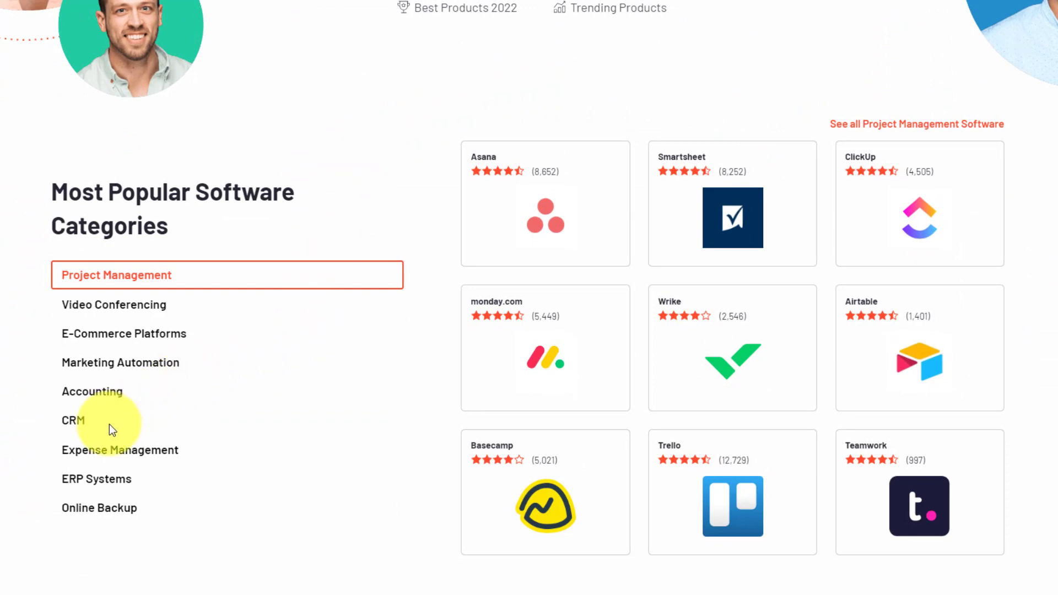
pyautogui.scroll(3, 233, 482)
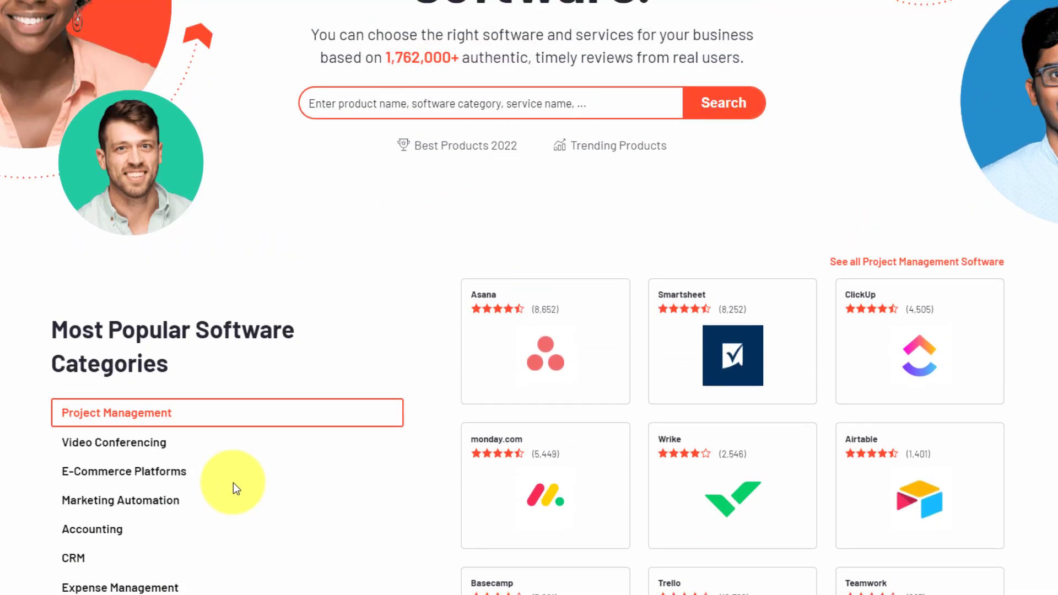
pyautogui.scroll(3, 233, 483)
pyautogui.scroll(-6, 233, 483)
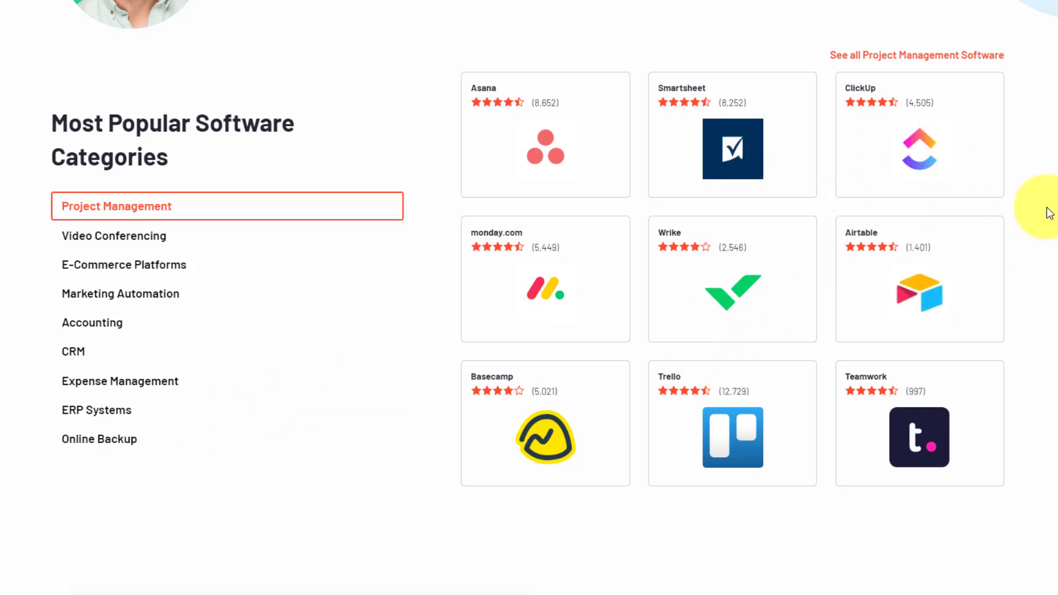
pyautogui.scroll(7, 1050, 214)
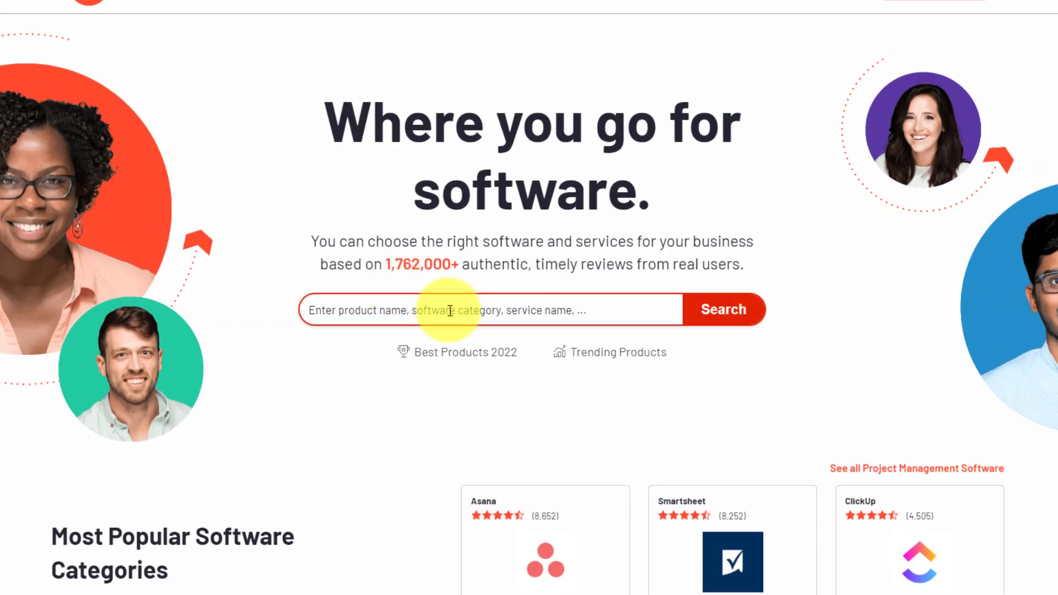
pyautogui.scroll(-7, 451, 309)
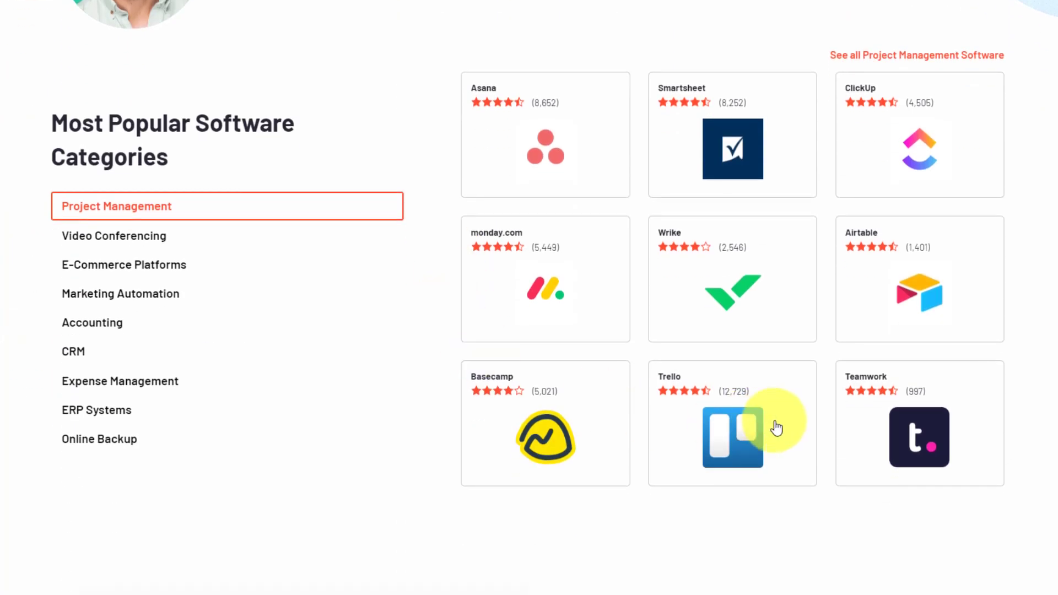
pyautogui.click(717, 436)
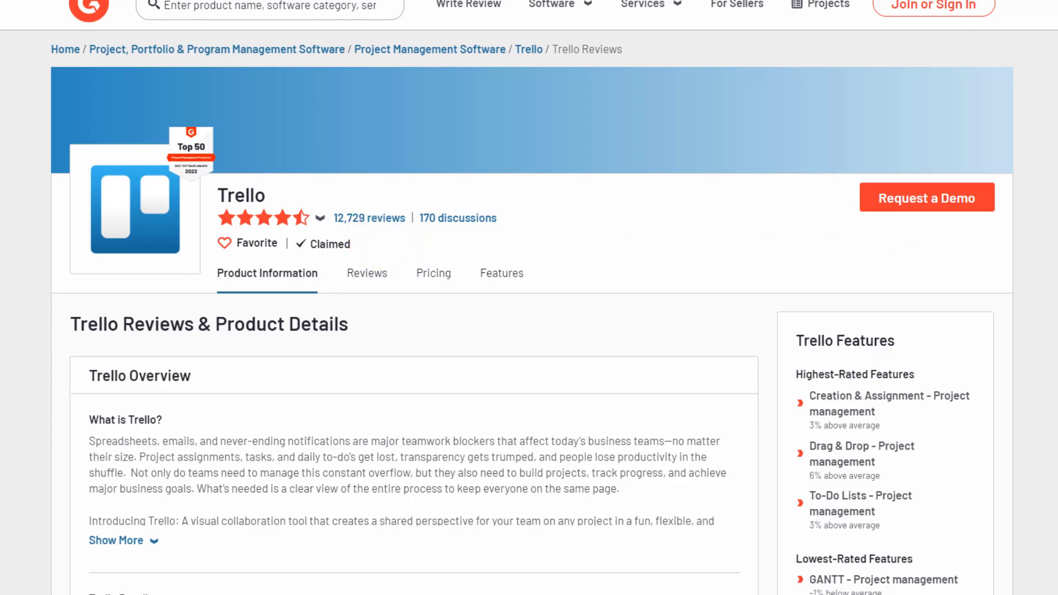
# - Scroll Trello's G2 page past Pricing, Reviews and Video Reviews to the comparisons with Wrike, Asana, Smartsheet and Basecamp
pyautogui.scroll(-5, 912, 286)
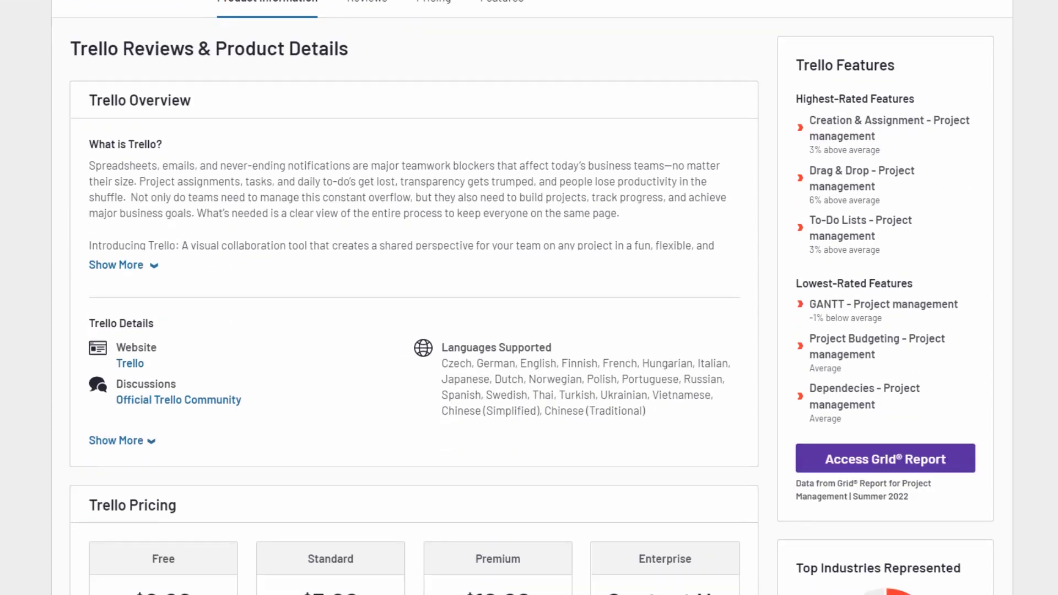
pyautogui.scroll(-5, 815, 420)
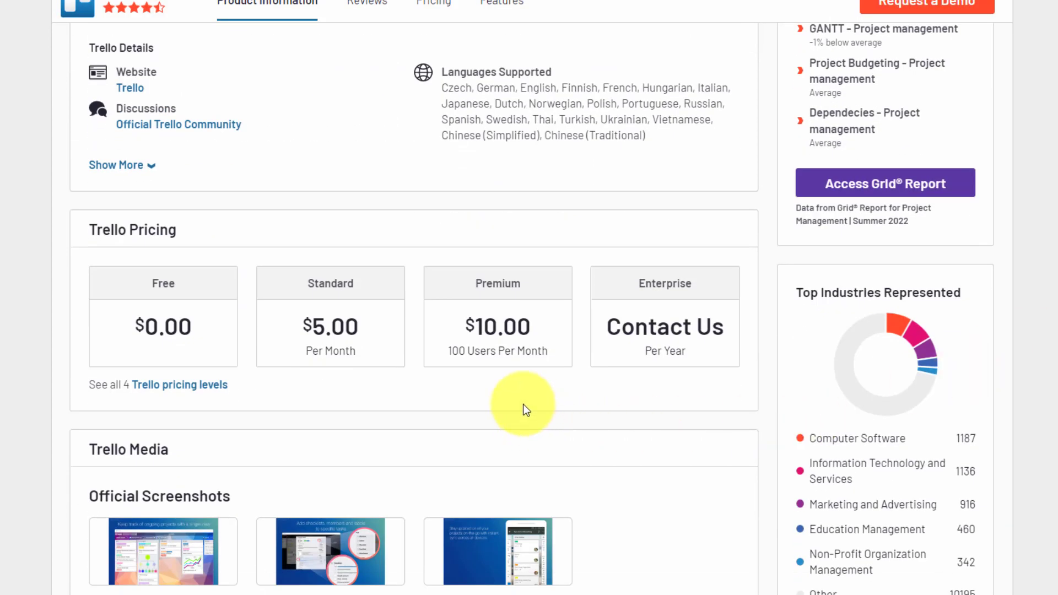
pyautogui.scroll(-1, 496, 397)
pyautogui.scroll(-6, 591, 332)
pyautogui.scroll(-4, 306, 386)
pyautogui.scroll(-8, 306, 386)
pyautogui.scroll(5, 306, 386)
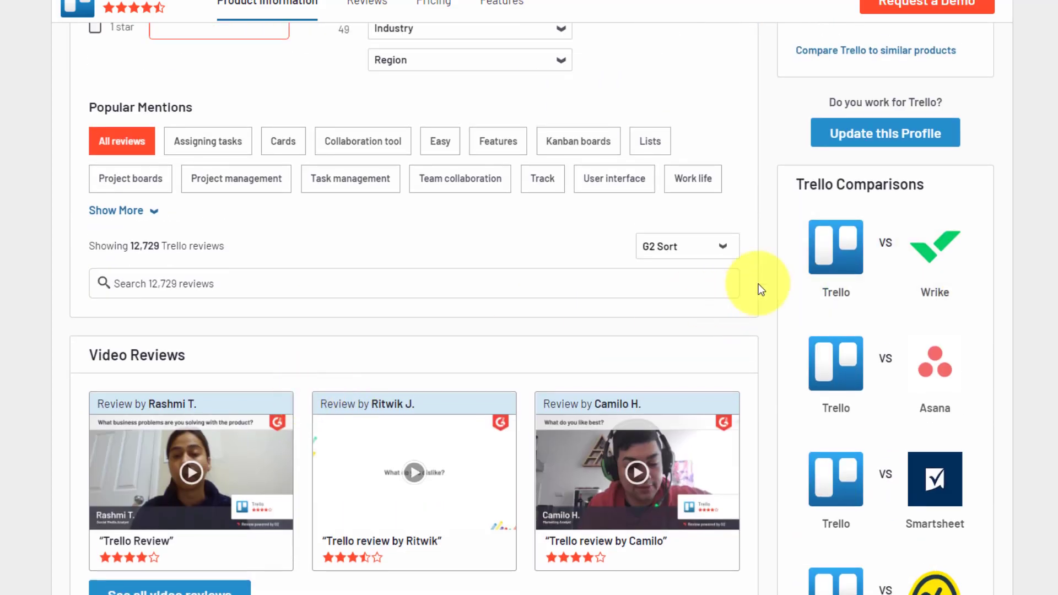
pyautogui.scroll(-3, 937, 232)
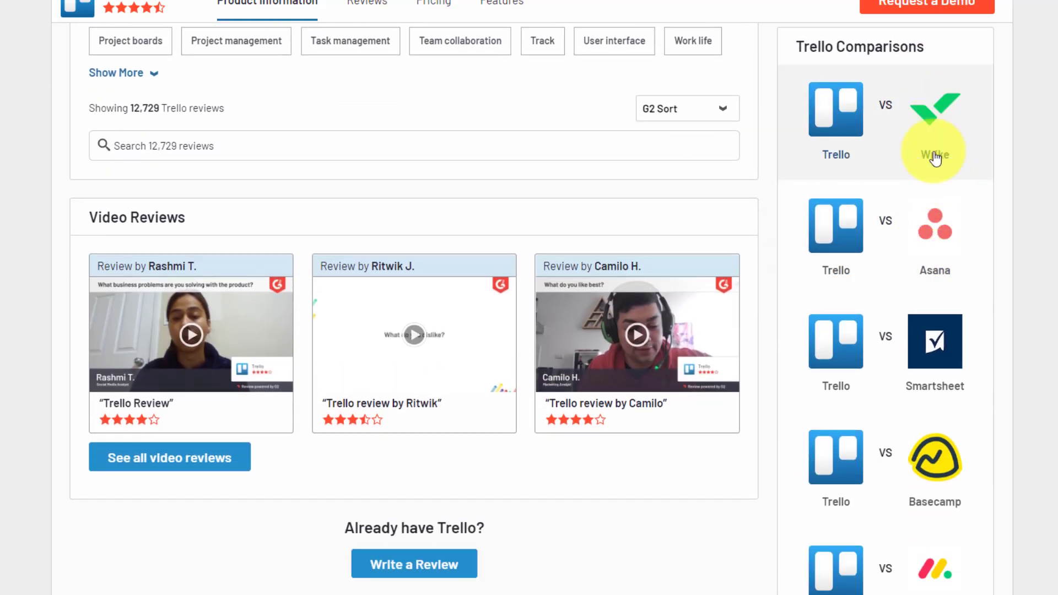
pyautogui.scroll(-2, 936, 274)
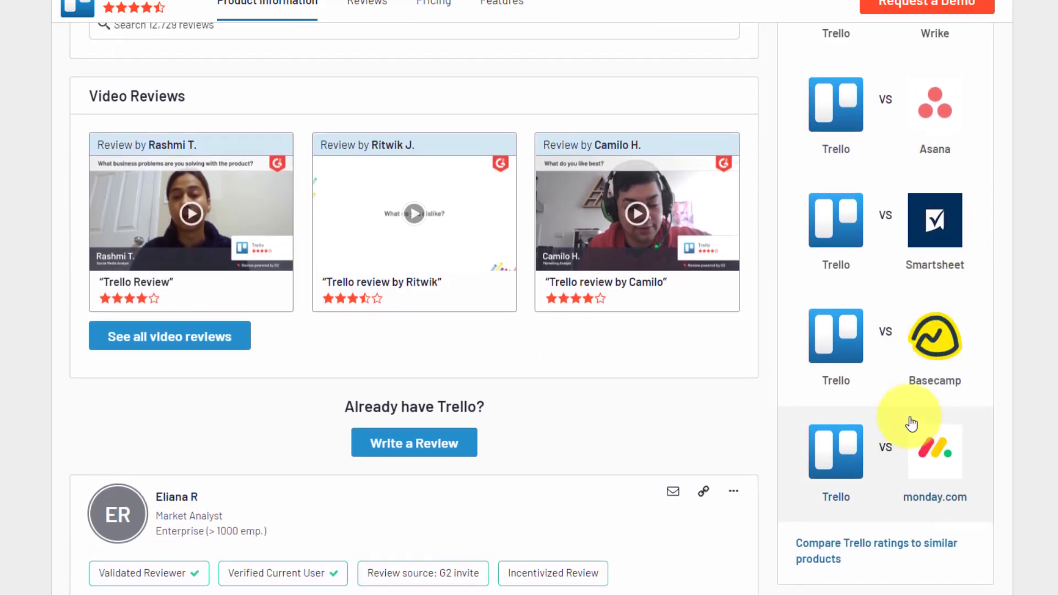
pyautogui.scroll(3, 912, 424)
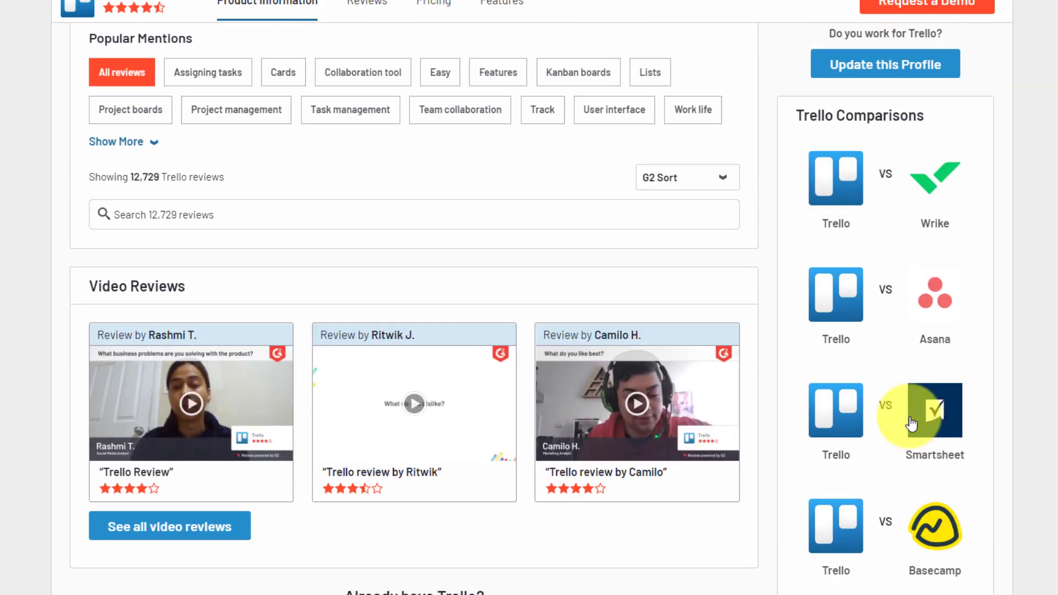
# - Open the Trello vs Asana comparison and review pricing, ratings (Asana 4.3, Trello 4.4) and feature scores
pyautogui.click(886, 298)
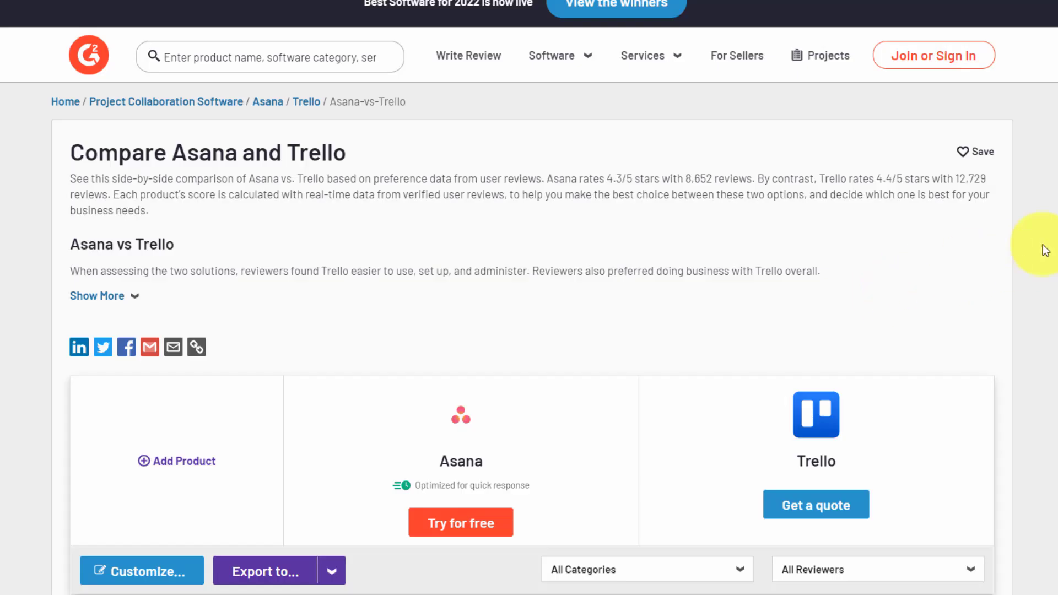
pyautogui.scroll(-5, 1054, 220)
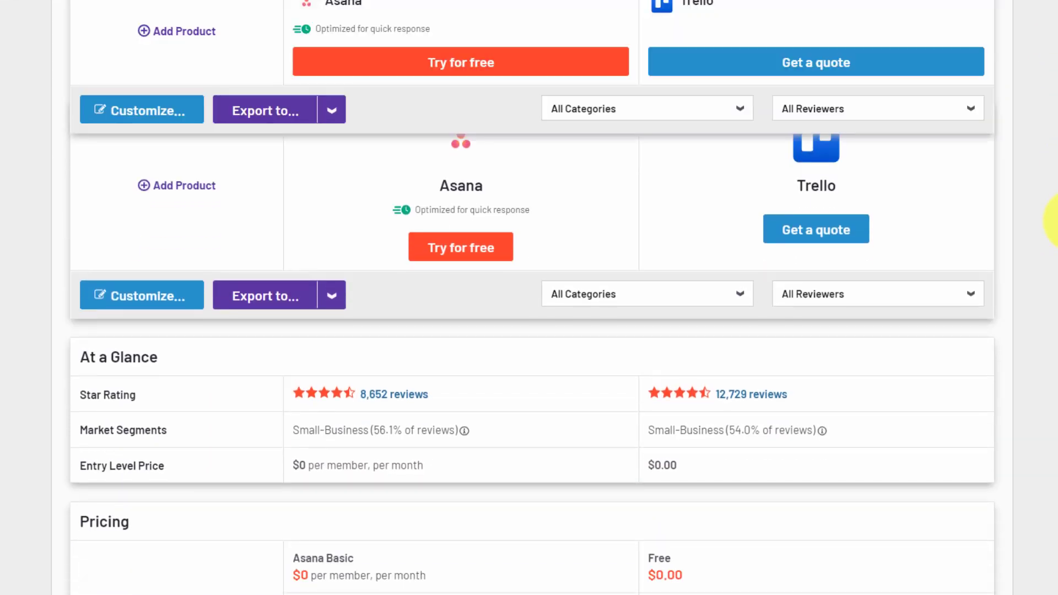
pyautogui.scroll(-6, 1054, 221)
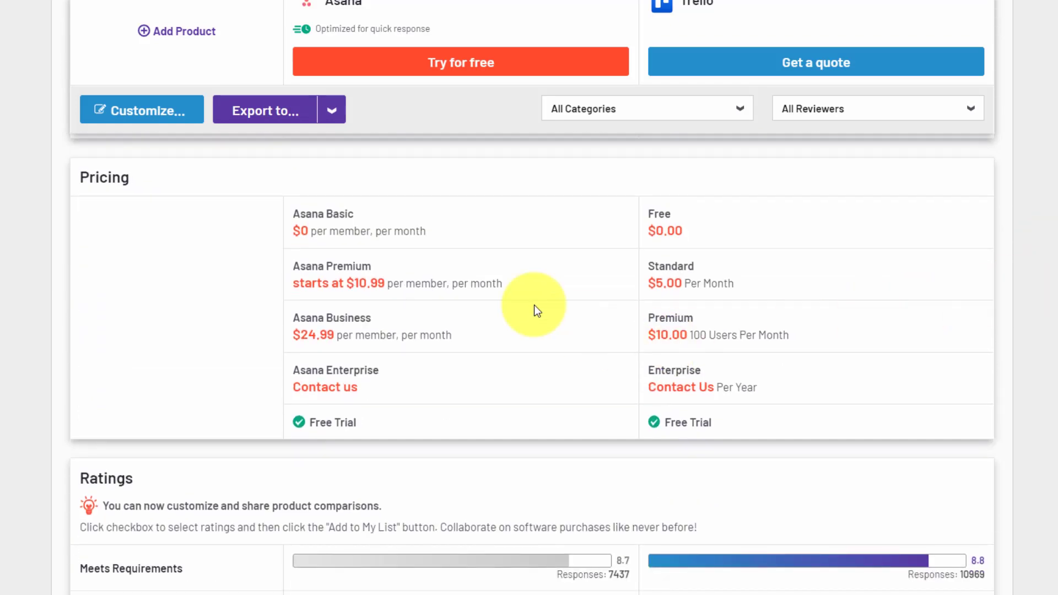
pyautogui.scroll(-8, 933, 366)
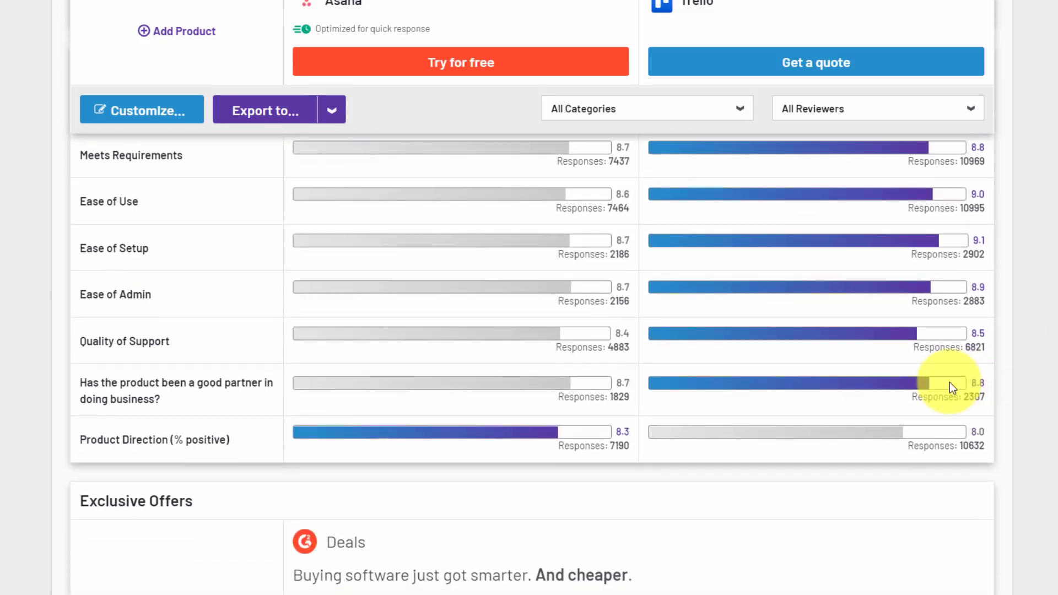
pyautogui.scroll(-2, 560, 290)
pyautogui.scroll(-8, 939, 283)
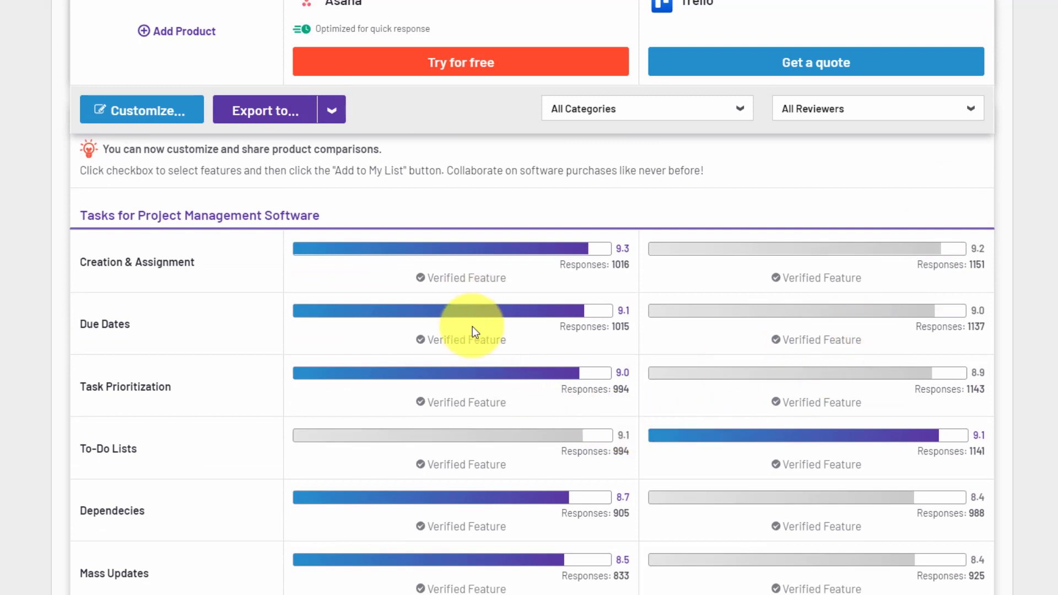
pyautogui.scroll(-1, 472, 326)
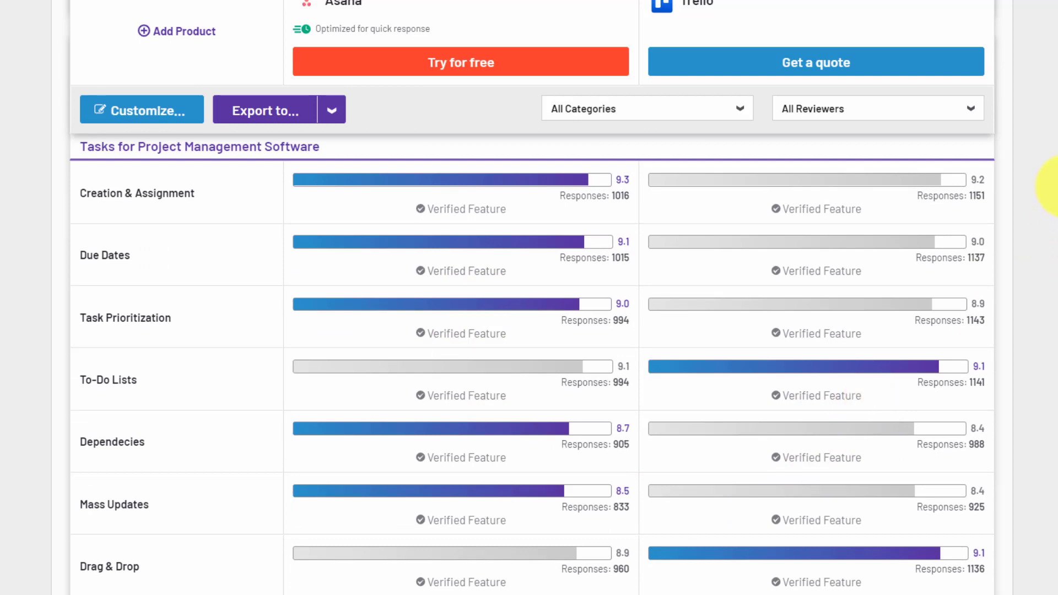
pyautogui.scroll(11, 1051, 188)
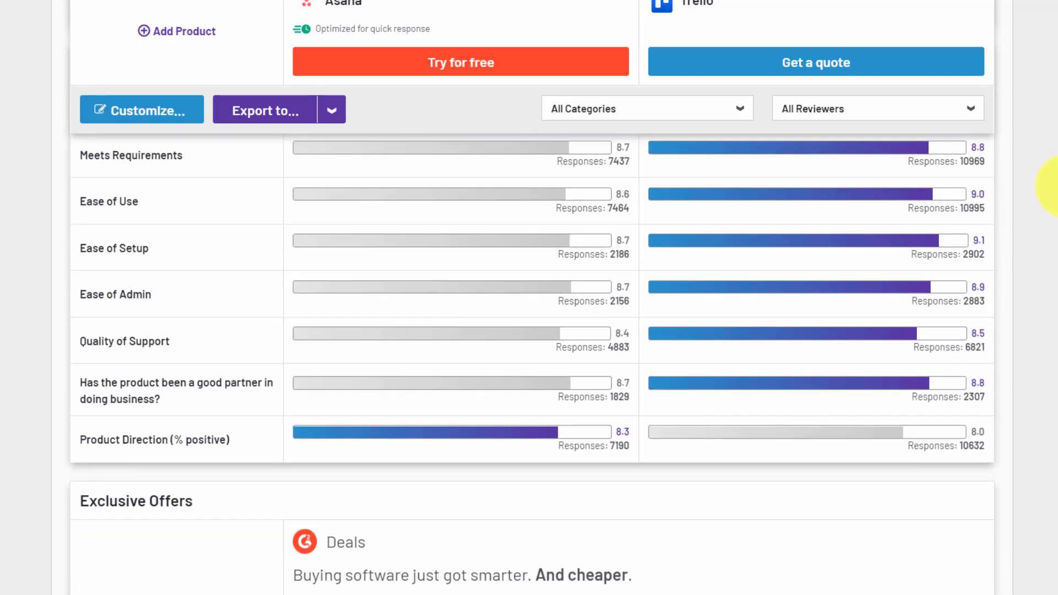
pyautogui.scroll(19, 1052, 187)
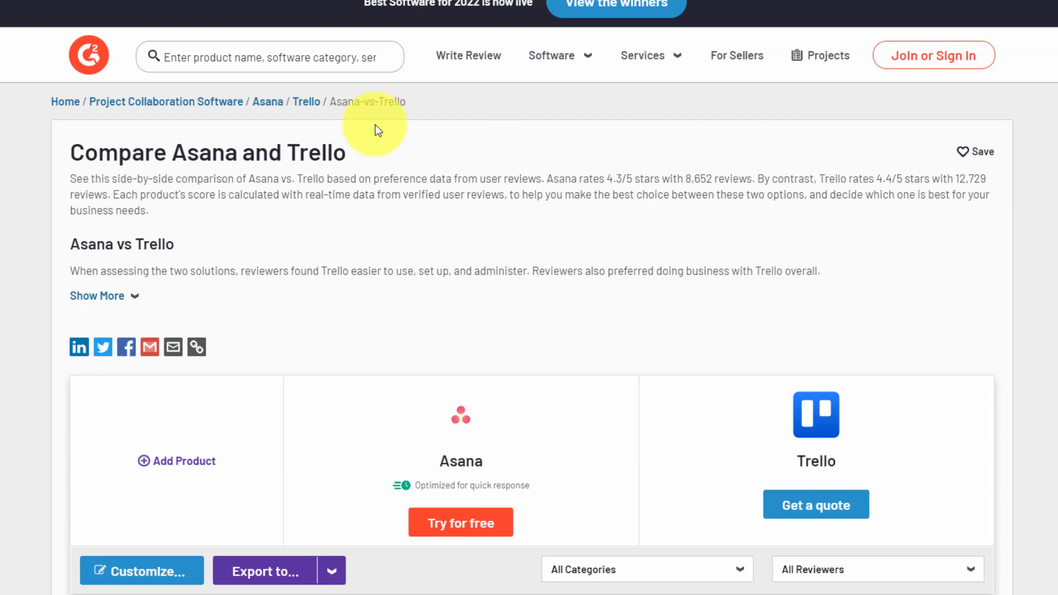